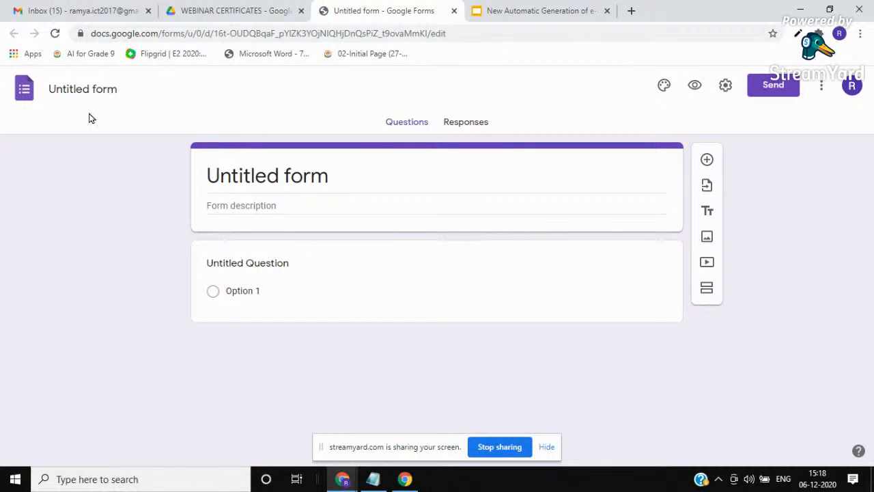
Step: Rename the form title to 'Registration Form'
{"action": "left_click", "coordinate": [104, 93]}
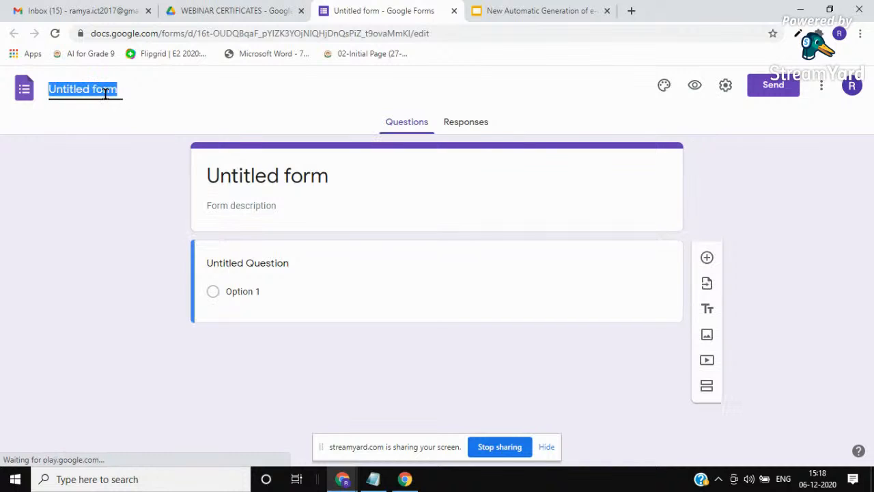
{"action": "type", "text": "Re"}
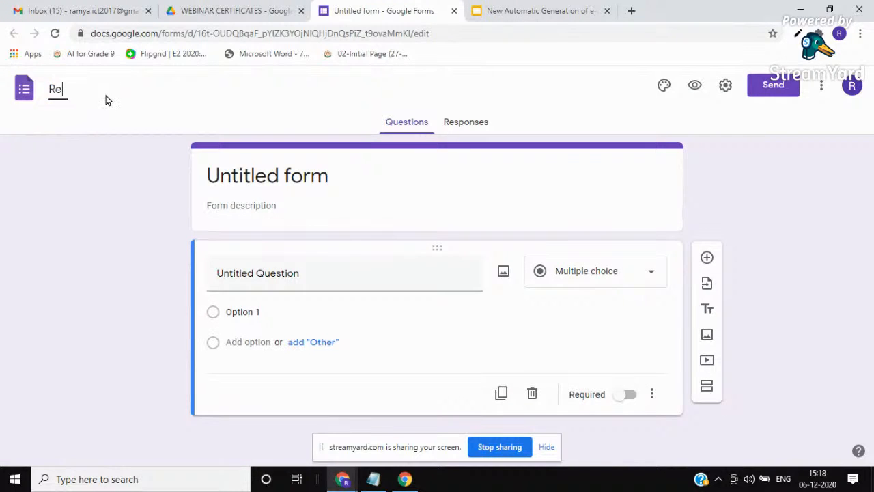
{"action": "type", "text": "gistration Form"}
{"action": "left_click", "coordinate": [269, 172]}
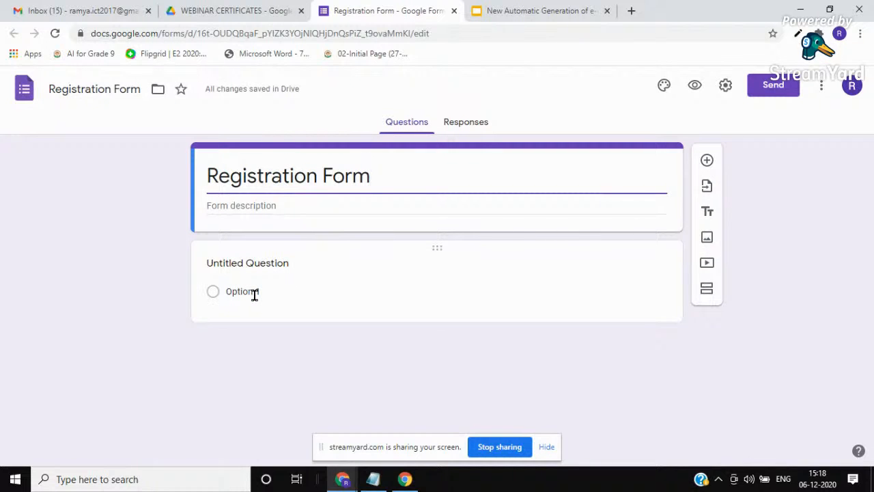
Step: Title the first question 'Participant Name' and mark it required
{"action": "left_click", "coordinate": [271, 262]}
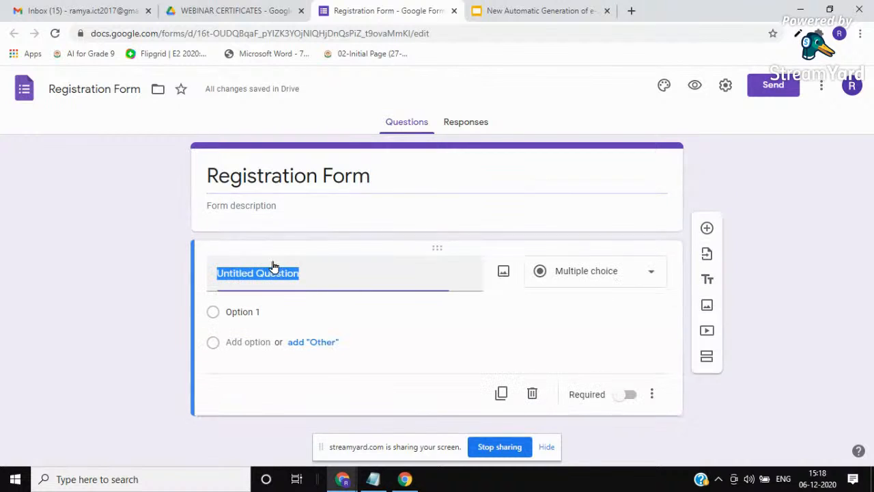
{"action": "type", "text": "Part"}
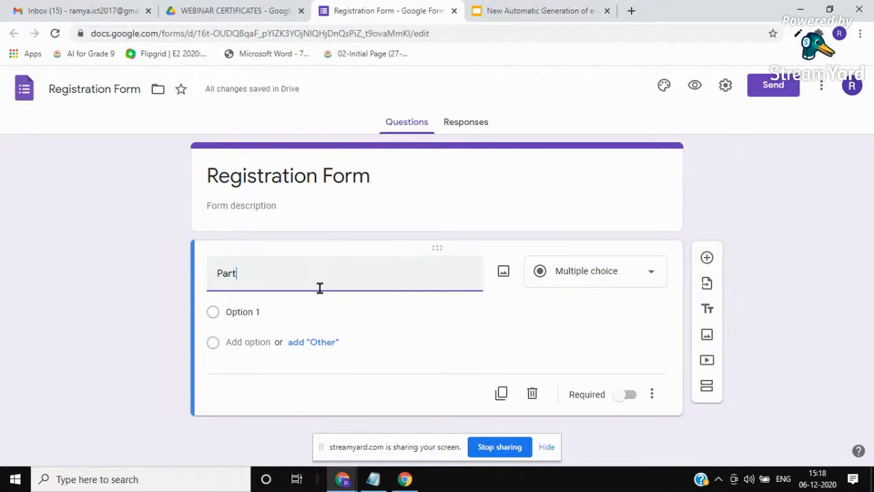
{"action": "type", "text": "icipant Name"}
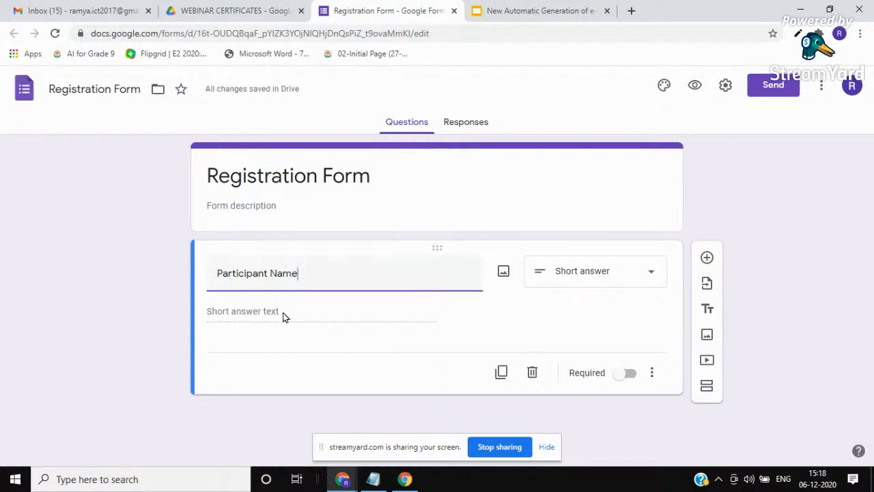
{"action": "left_click", "coordinate": [629, 379]}
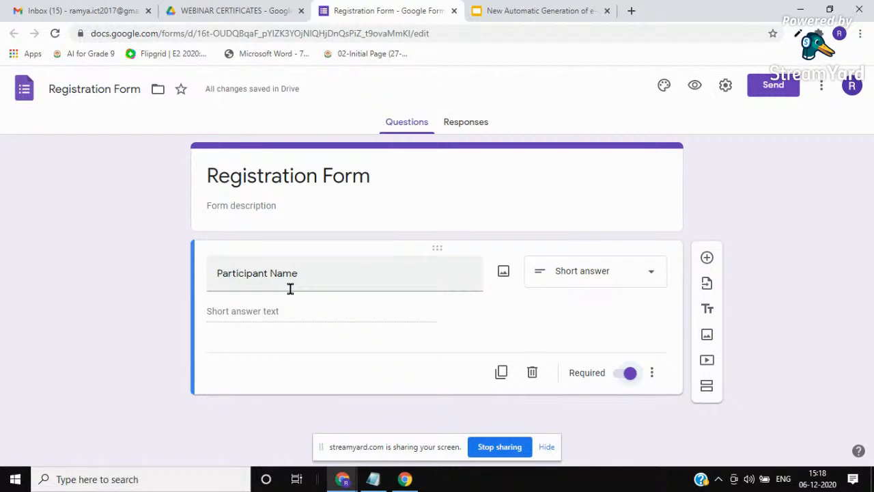
{"action": "left_click", "coordinate": [653, 376]}
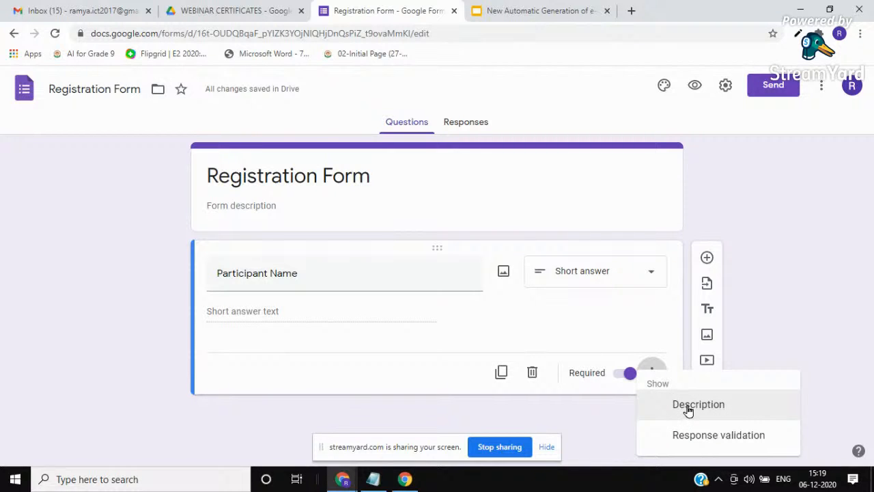
Step: Add the description 'Enter FULL NAME as you want it to be printed on the certificate' to Participant Name
{"action": "left_click", "coordinate": [639, 333]}
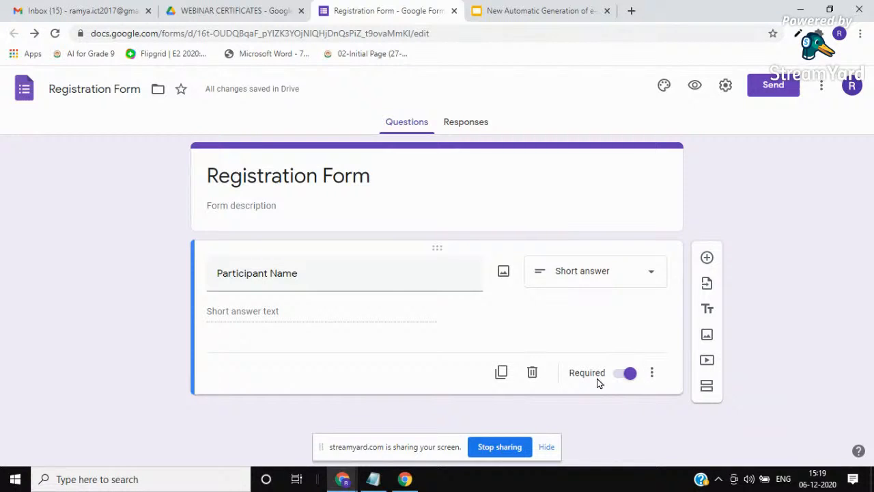
{"action": "left_click", "coordinate": [653, 374]}
{"action": "left_click", "coordinate": [681, 405]}
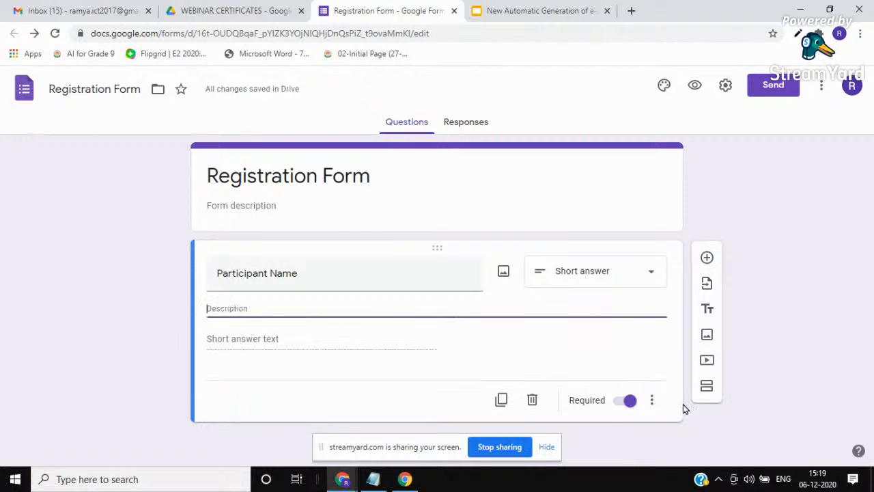
{"action": "left_click", "coordinate": [240, 308]}
{"action": "type", "text": "Ent"}
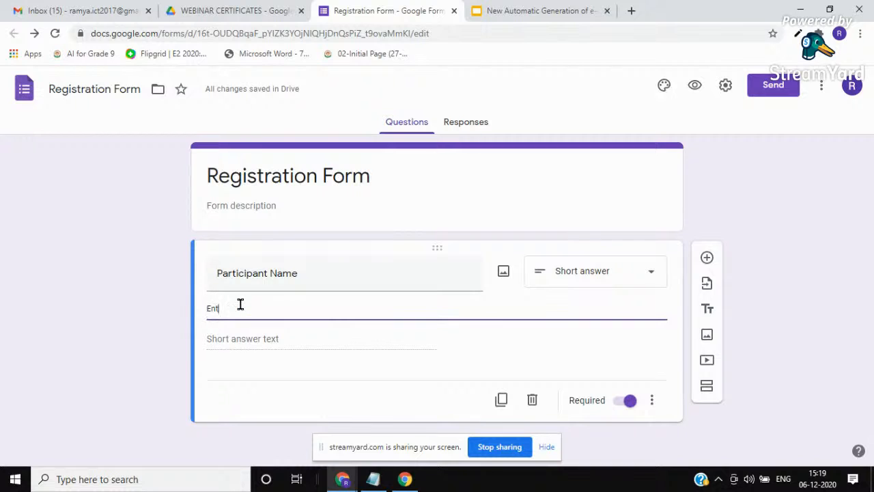
{"action": "type", "text": "er Full"}
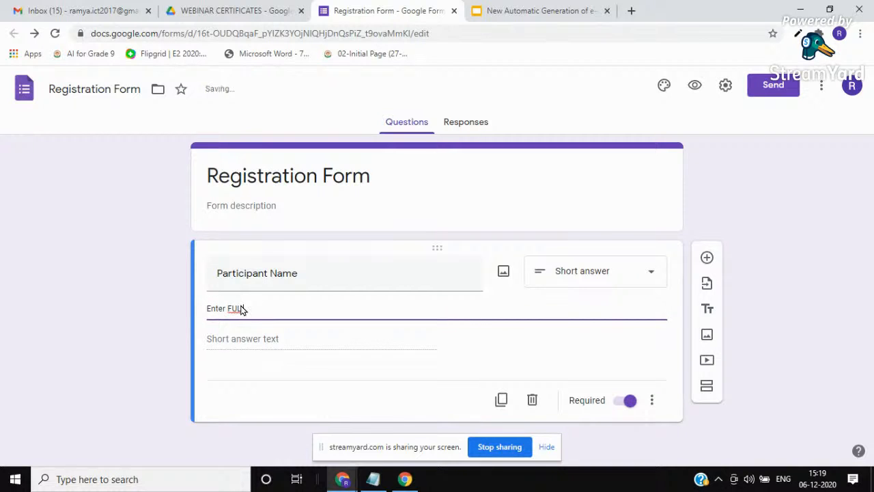
{"action": "type", "text": " NAME"}
{"action": "left_click", "coordinate": [241, 308]}
{"action": "type", "text": "L"}
{"action": "left_click", "coordinate": [297, 305]}
{"action": "type", "text": "as you want it to be printed"}
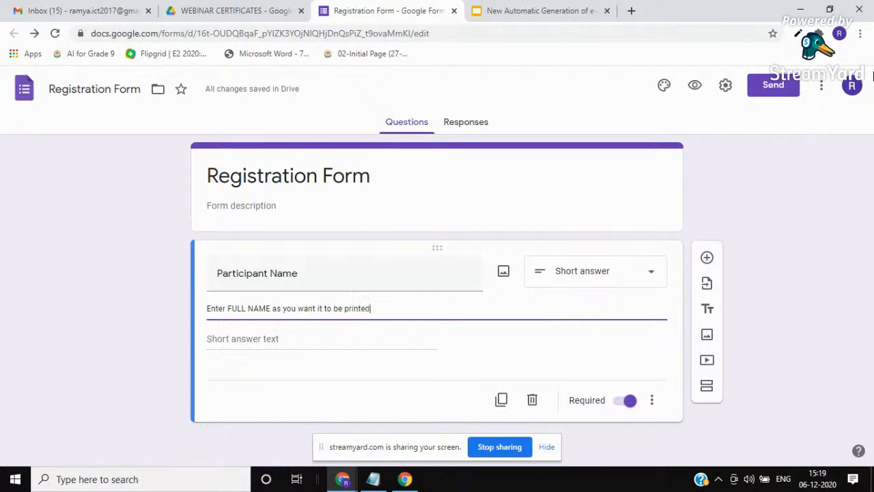
{"action": "type", "text": " on the certificate"}
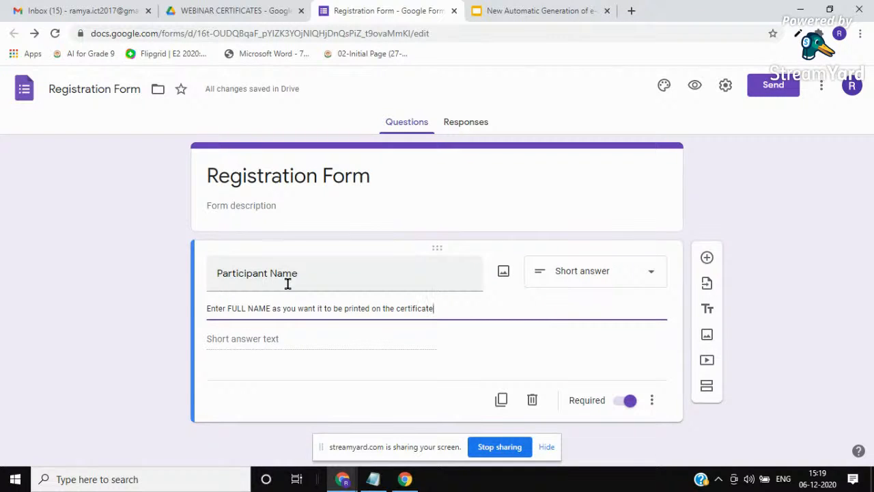
Step: Add a new required short-answer question titled 'Institute Name'
{"action": "left_click", "coordinate": [706, 260]}
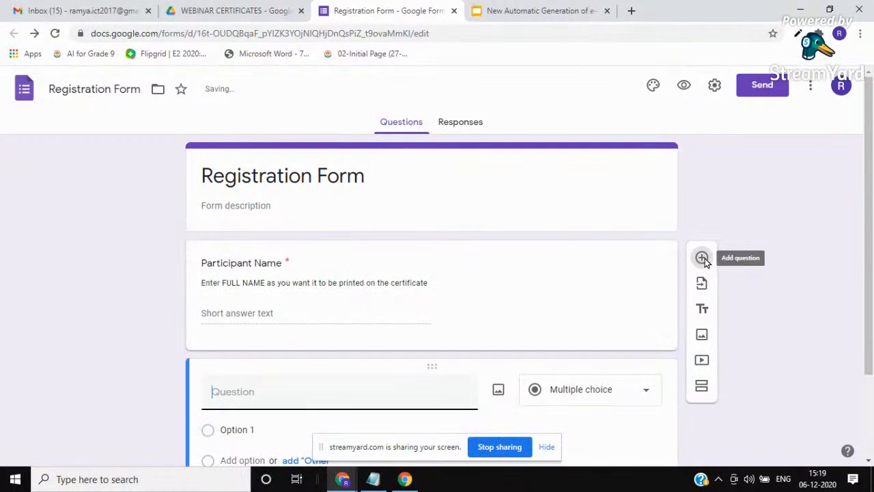
{"action": "type", "text": "Institute NAme"}
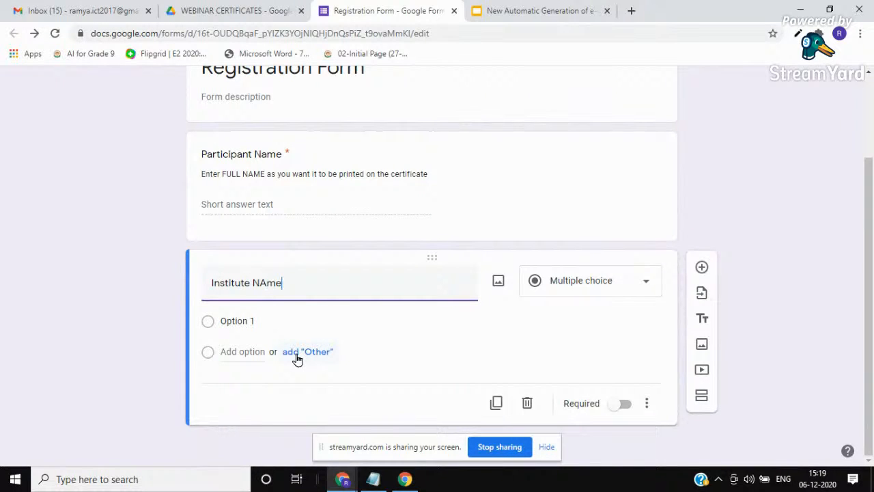
{"action": "key", "text": "BackSpace"}
{"action": "key", "text": "BackSpace"}
{"action": "key", "text": "BackSpace"}
{"action": "type", "text": "ame"}
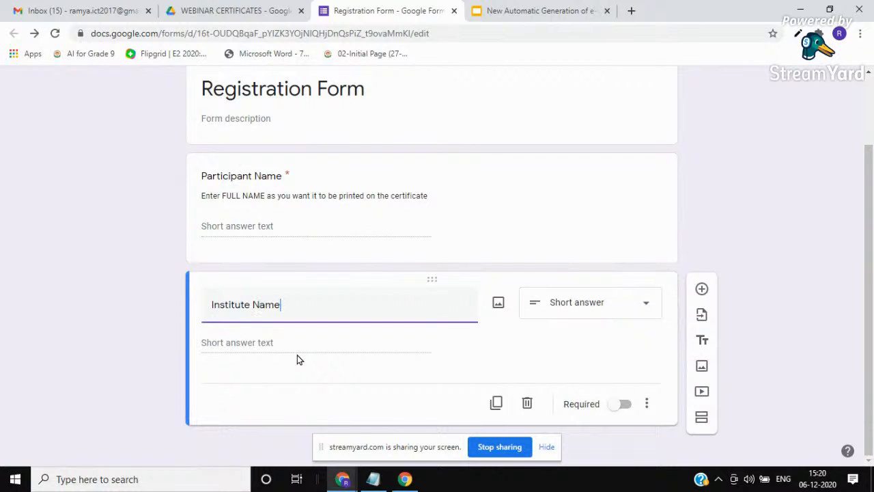
{"action": "key", "text": "Tab"}
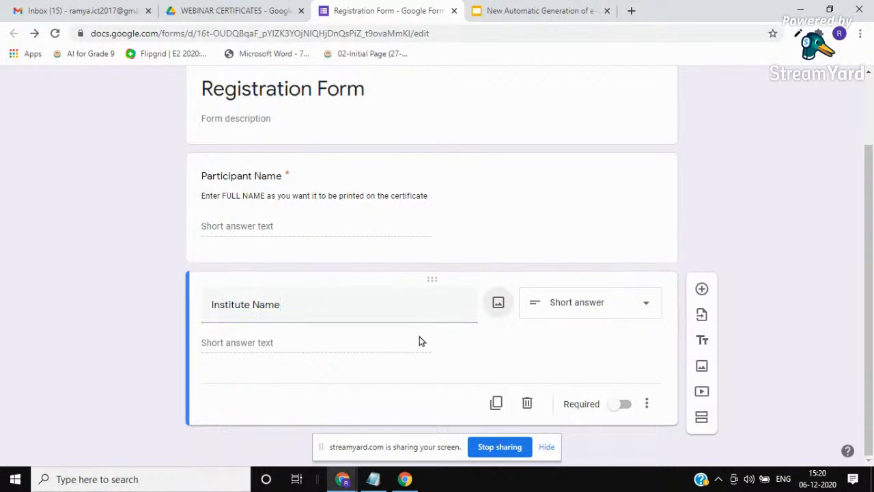
{"action": "left_click", "coordinate": [624, 406]}
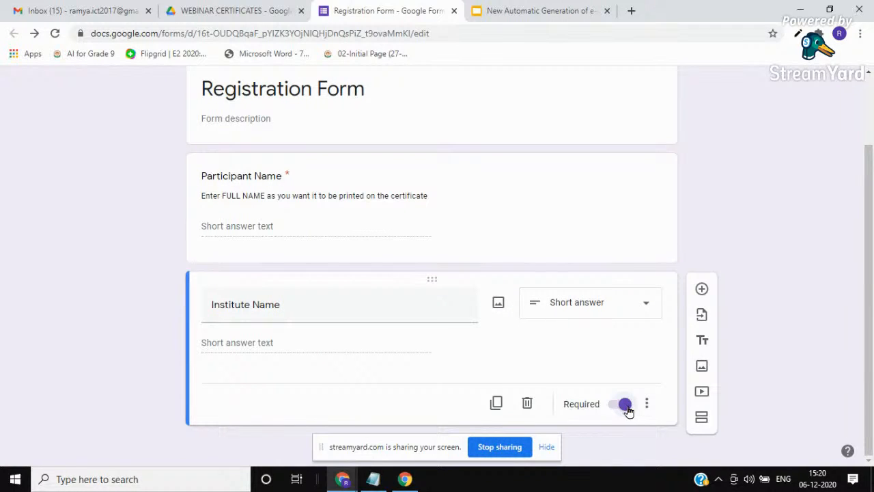
Step: Paste Participant Name's full-name description as Institute Name's description
{"action": "left_click", "coordinate": [646, 407]}
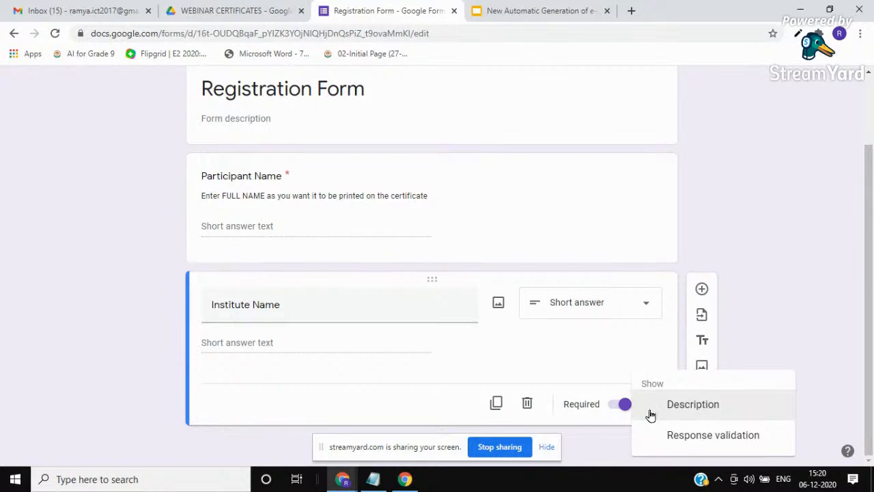
{"action": "left_click", "coordinate": [669, 409]}
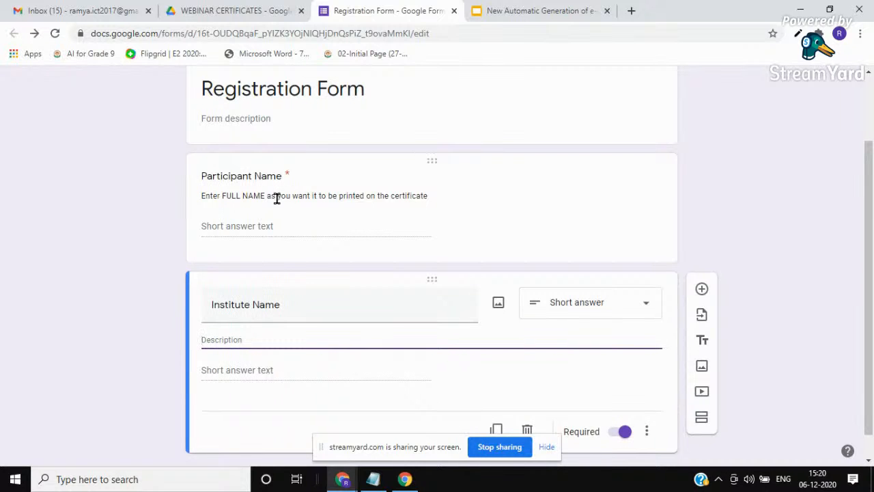
{"action": "left_click", "coordinate": [440, 194]}
{"action": "key", "text": "ctrl+c"}
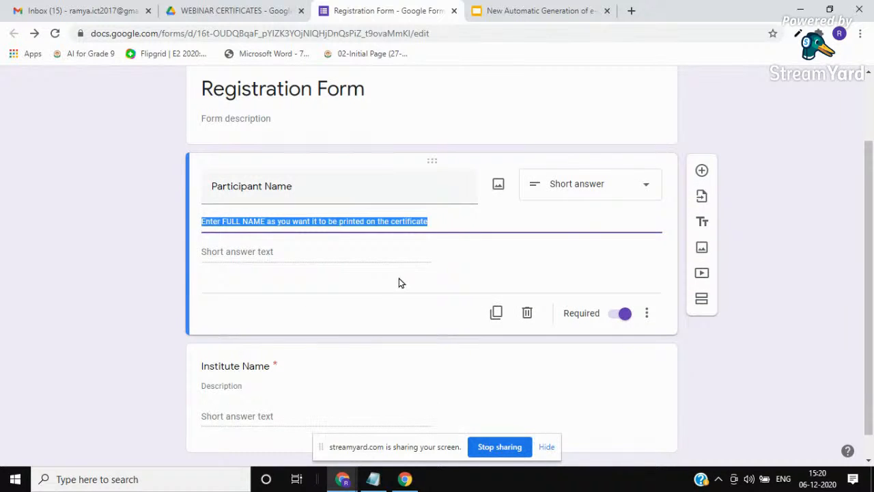
{"action": "left_click", "coordinate": [233, 386]}
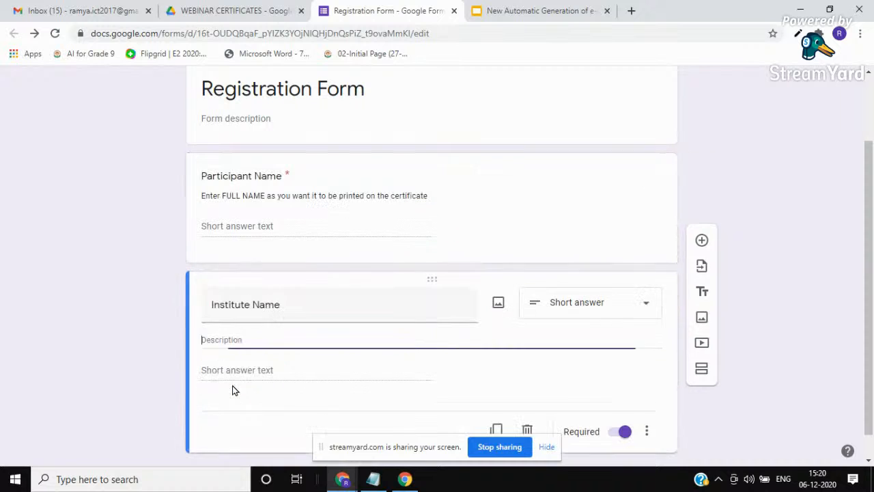
{"action": "key", "text": "ctrl+v"}
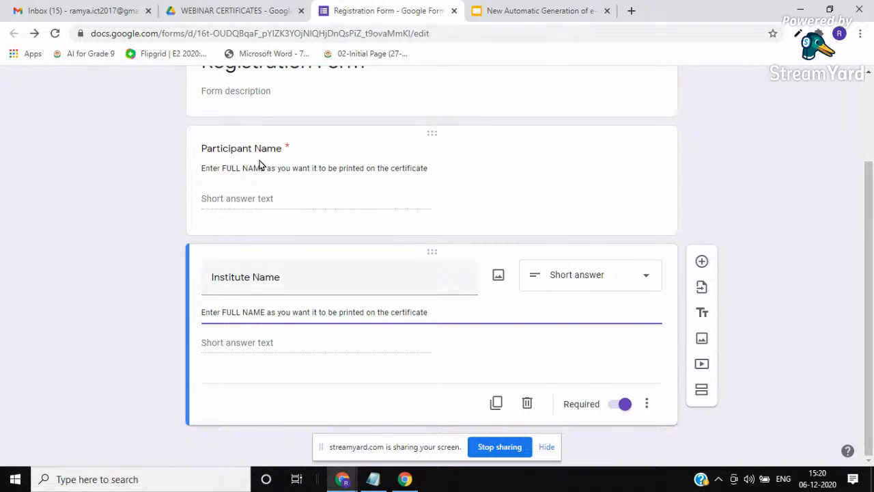
Step: Add a third question titled 'email id' and mark it required
{"action": "left_click", "coordinate": [701, 261]}
{"action": "type", "text": "ema"}
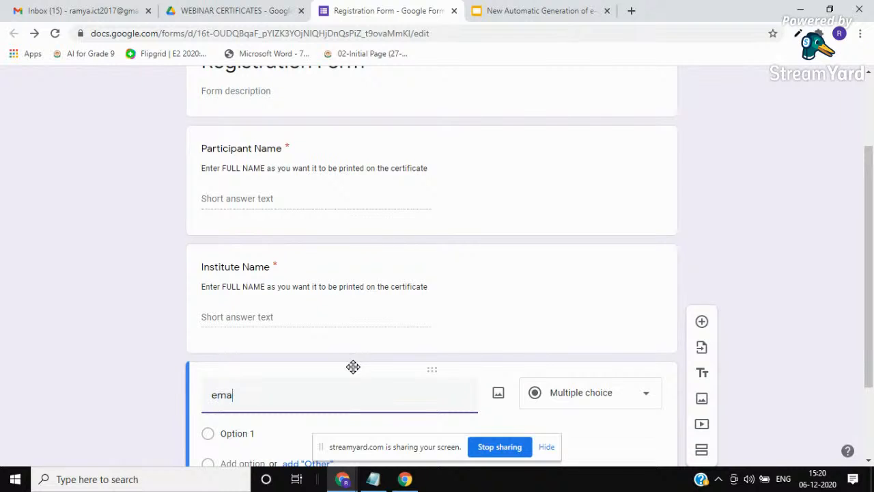
{"action": "type", "text": "il id"}
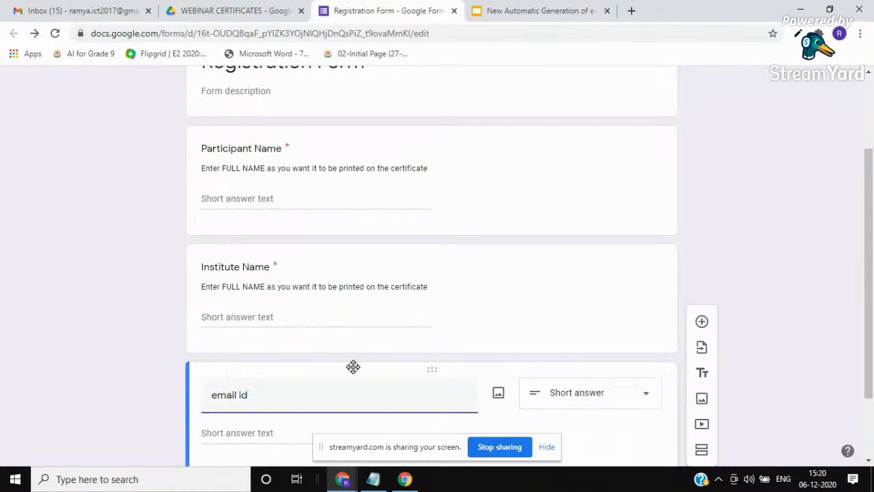
{"action": "scroll", "coordinate": [353, 369], "scroll_direction": "down", "scroll_amount": 2}
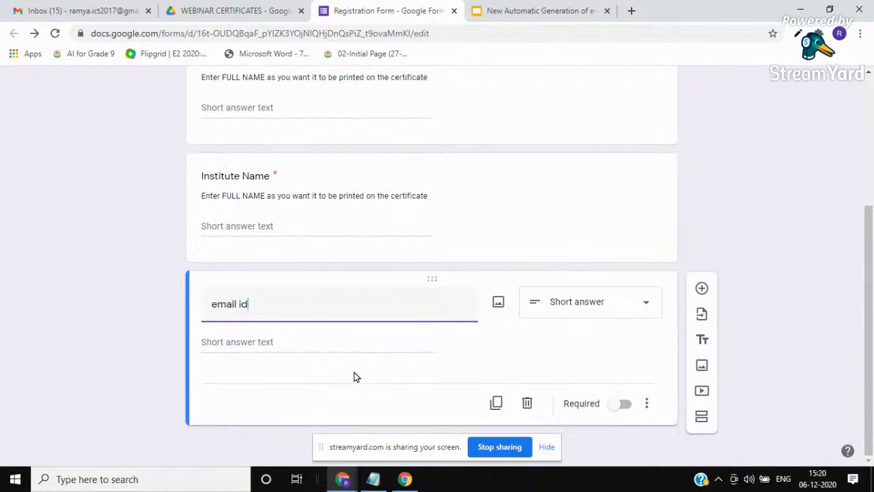
{"action": "left_click", "coordinate": [622, 405]}
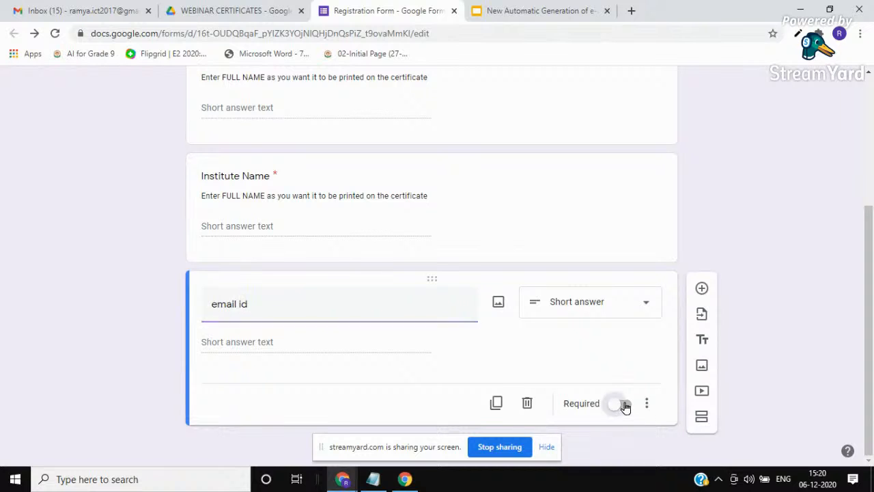
Step: Add the description 'Enter your email id in which you want to receive your certificate' to email id
{"action": "left_click", "coordinate": [646, 405]}
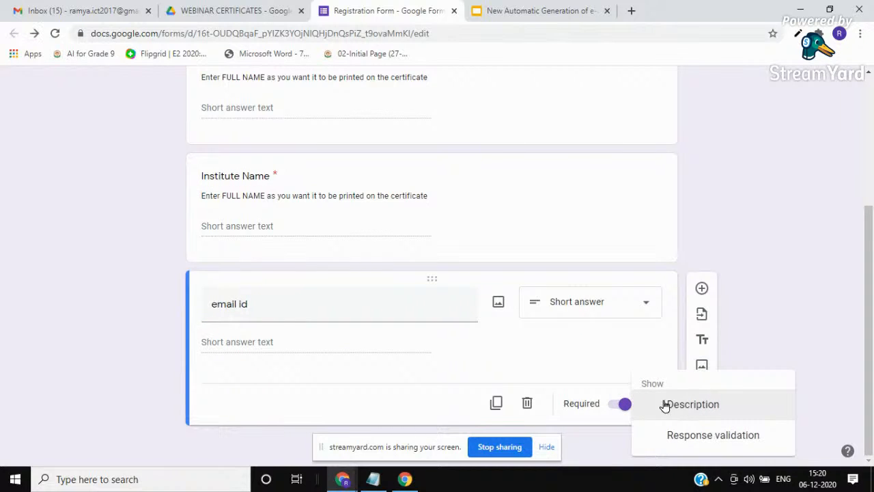
{"action": "left_click", "coordinate": [663, 404]}
{"action": "type", "text": "Enter"}
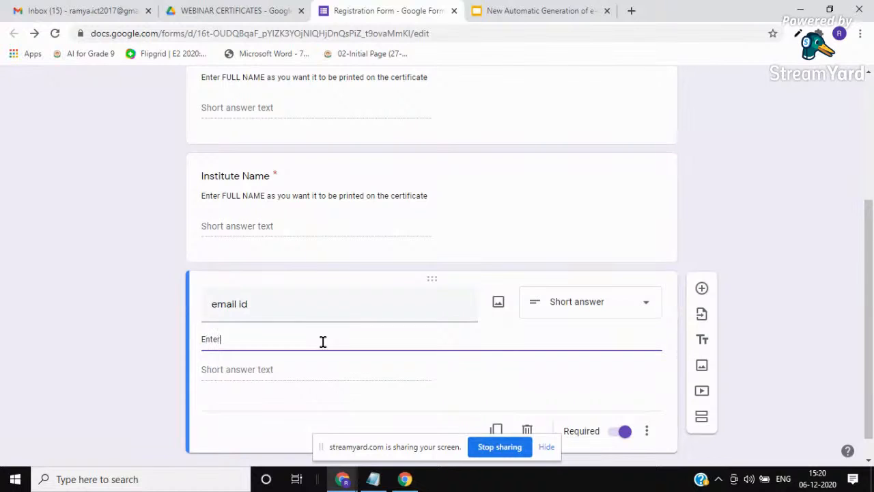
{"action": "type", "text": " your email id in which you want to receive your certificate"}
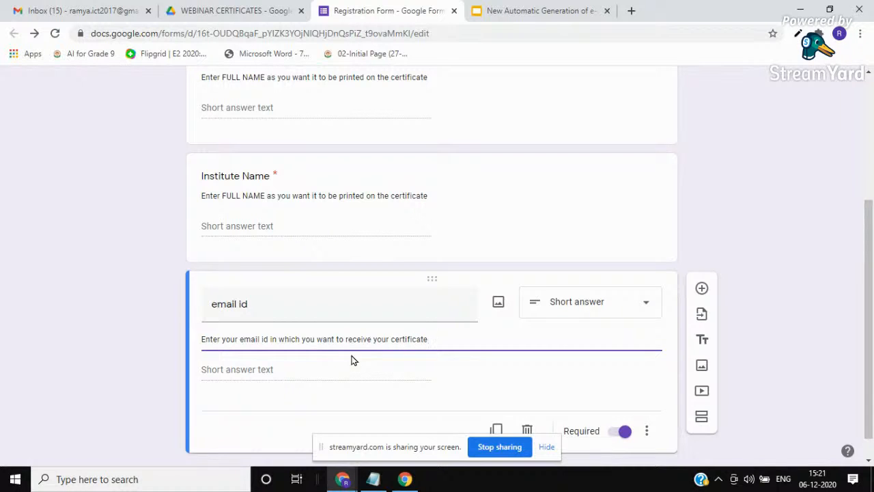
{"action": "scroll", "coordinate": [353, 371], "scroll_direction": "down", "scroll_amount": 1}
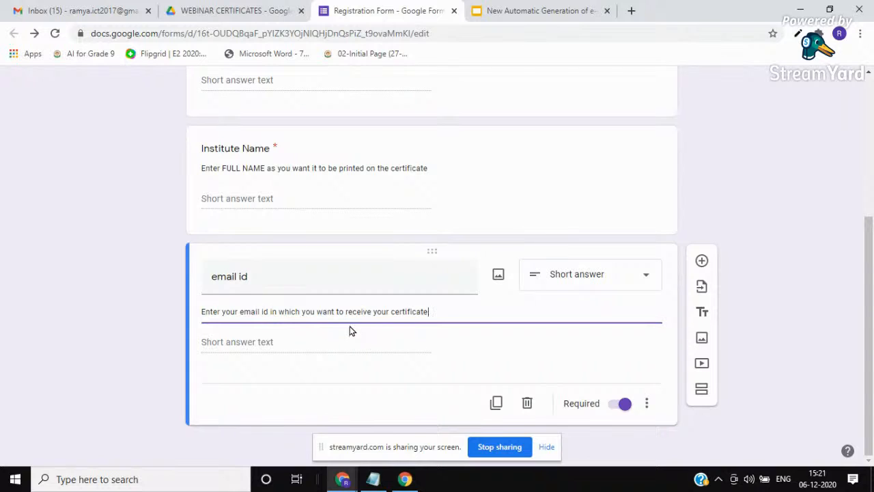
{"action": "left_click", "coordinate": [646, 407]}
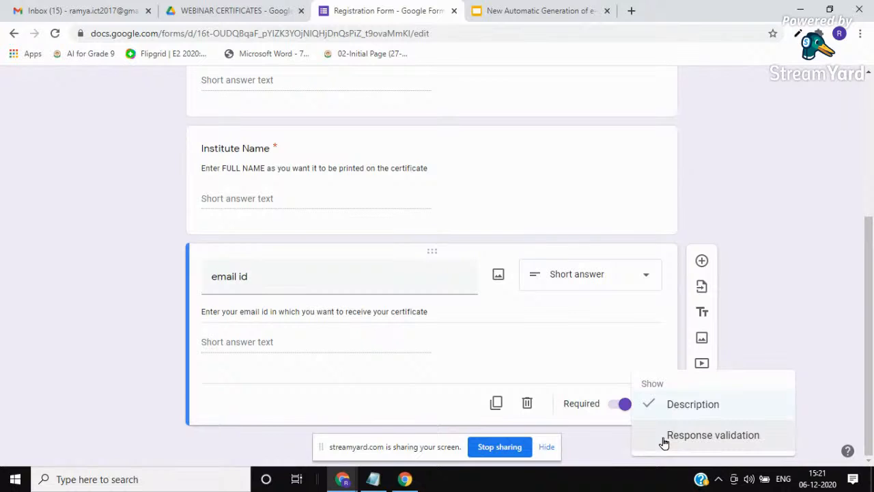
Step: Turn on Text > Email address response validation with error text 'Please Enter valid email id'
{"action": "left_click", "coordinate": [712, 435]}
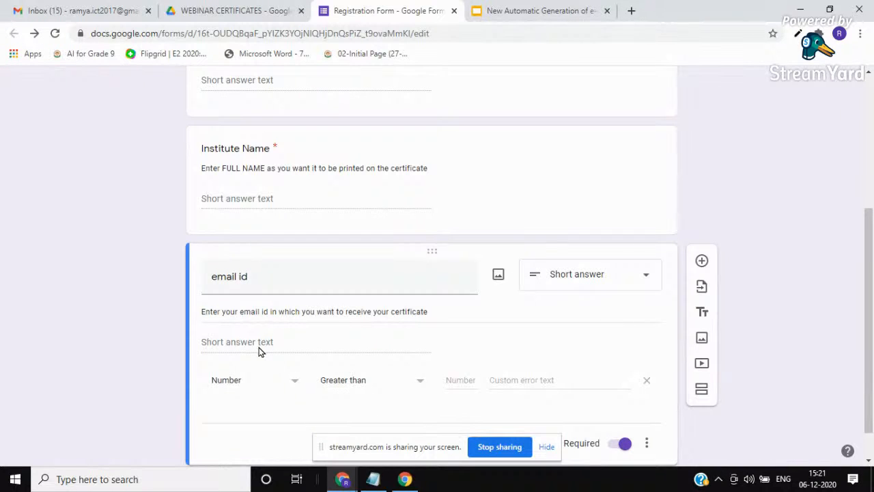
{"action": "left_click", "coordinate": [292, 381]}
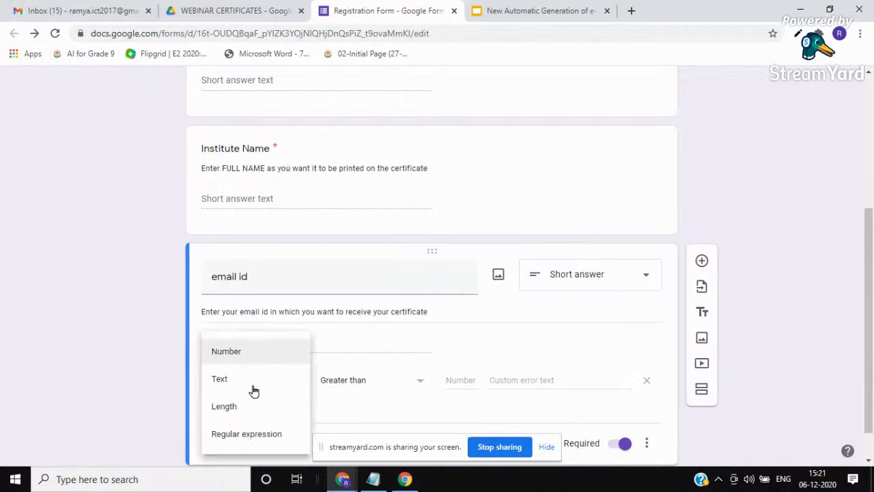
{"action": "left_click", "coordinate": [219, 379]}
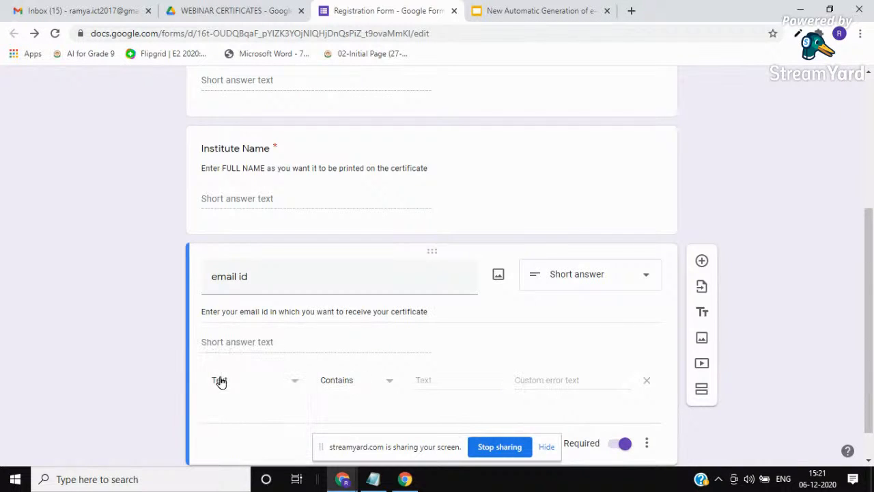
{"action": "left_click", "coordinate": [392, 387]}
{"action": "left_click", "coordinate": [353, 409]}
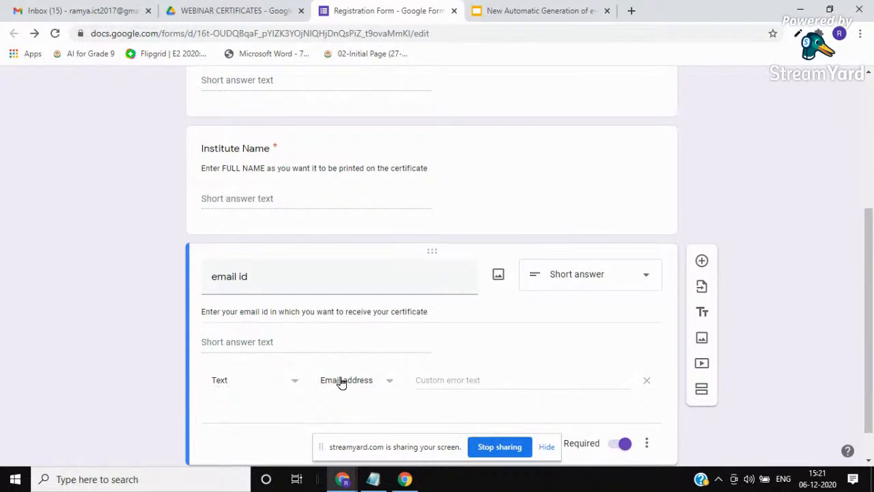
{"action": "left_click", "coordinate": [433, 375]}
{"action": "scroll", "coordinate": [436, 378], "scroll_direction": "down", "scroll_amount": 1}
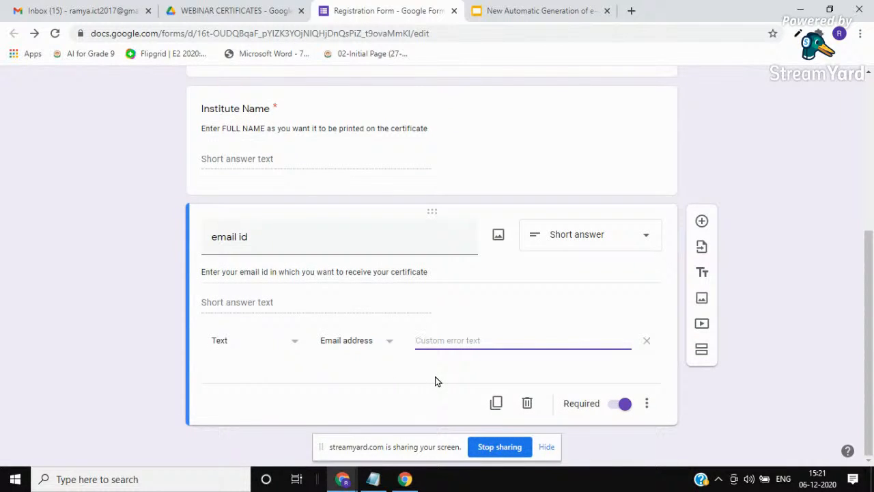
{"action": "type", "text": "Please Enter valid email id"}
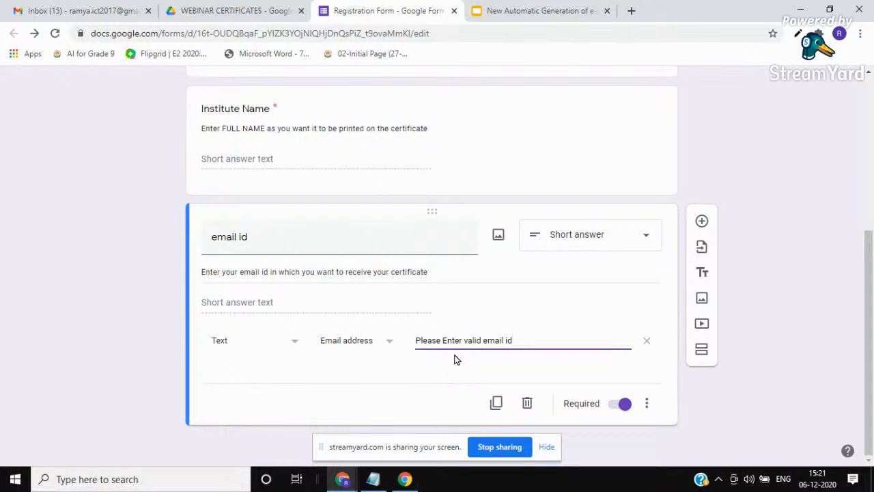
{"action": "left_click_drag", "start_coordinate": [515, 340], "coordinate": [415, 336]}
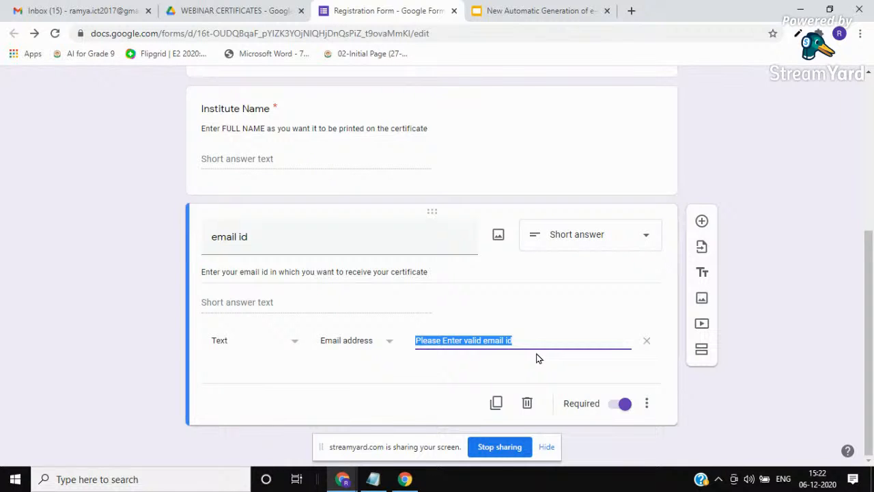
{"action": "scroll", "coordinate": [369, 290], "scroll_direction": "up", "scroll_amount": 3}
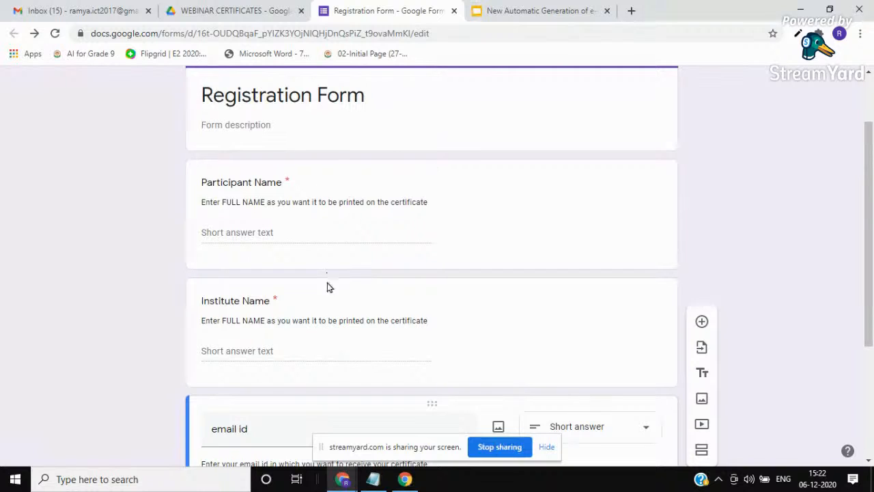
{"action": "scroll", "coordinate": [348, 368], "scroll_direction": "down", "scroll_amount": 3}
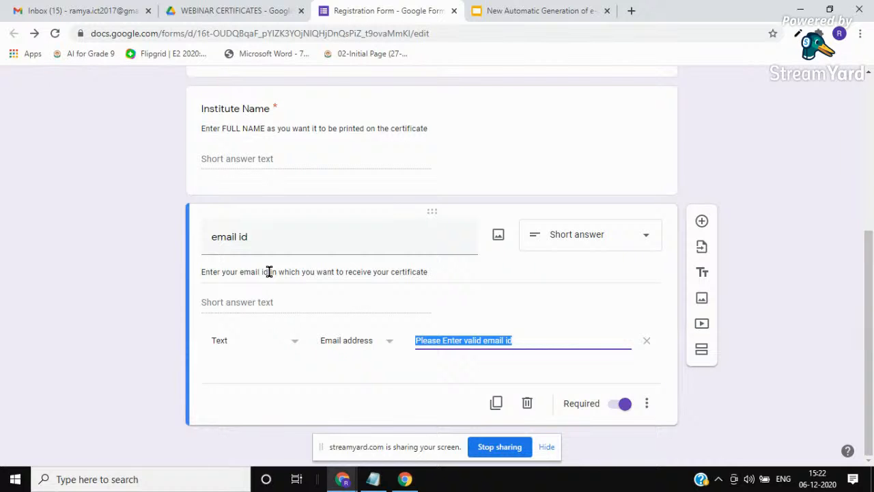
{"action": "scroll", "coordinate": [328, 271], "scroll_direction": "up", "scroll_amount": 5}
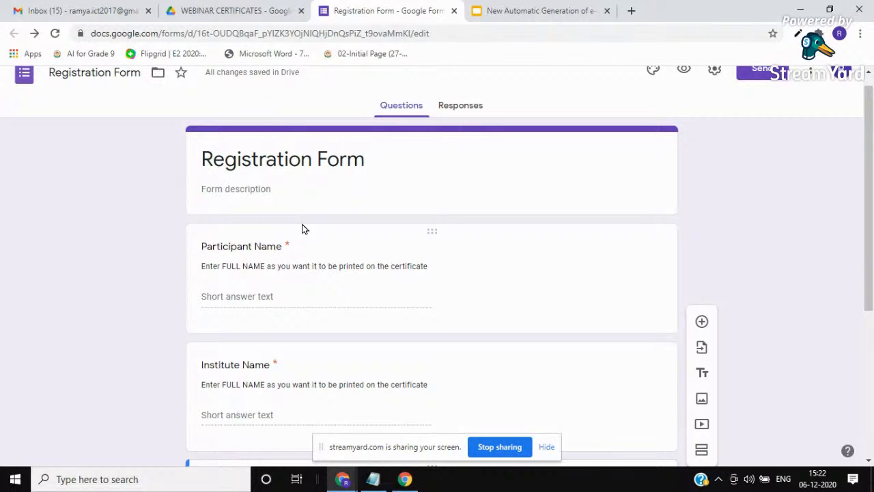
{"action": "scroll", "coordinate": [736, 133], "scroll_direction": "up", "scroll_amount": 1}
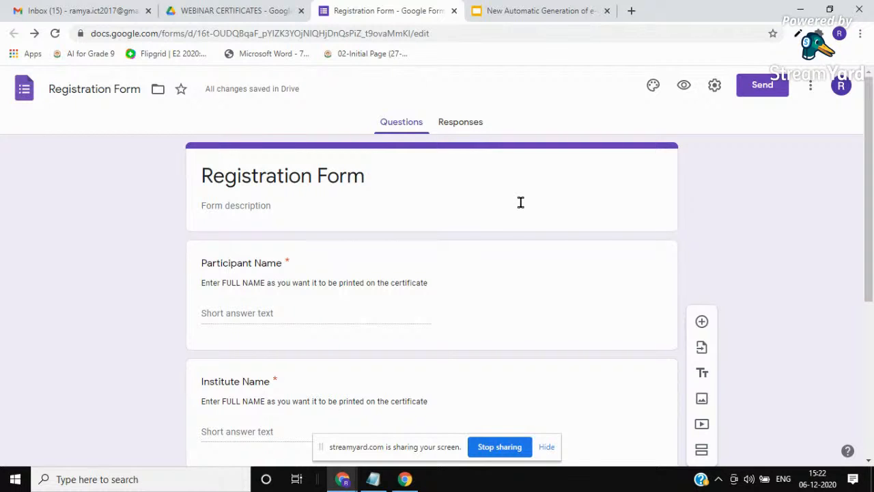
{"action": "left_click", "coordinate": [685, 85]}
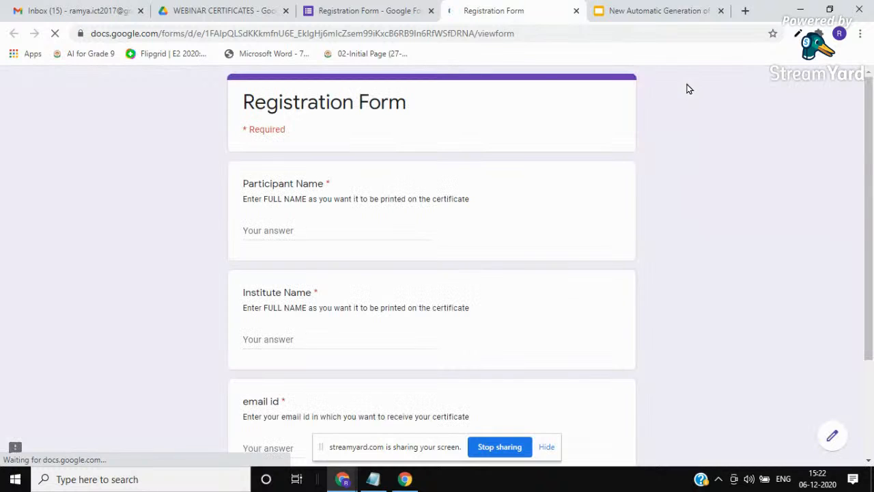
Step: Submit a test response with a participant's full name, institute 'ABC School' and an e-mail address
{"action": "left_click", "coordinate": [269, 231]}
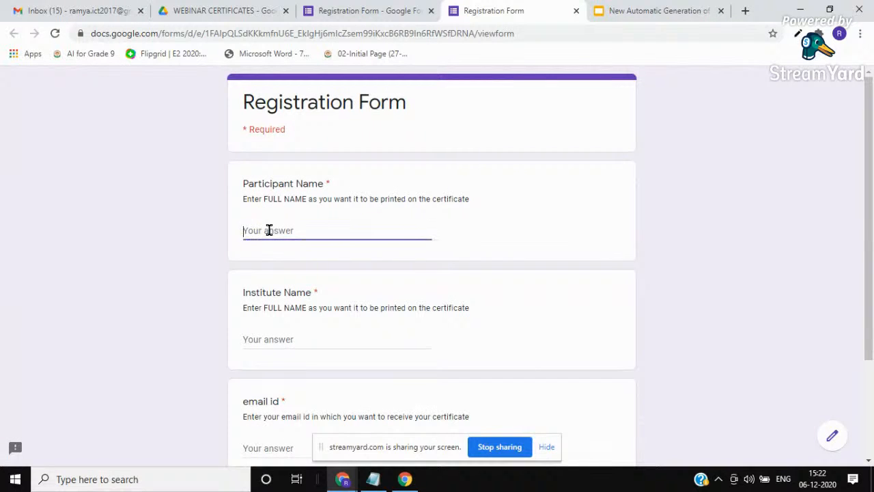
{"action": "scroll", "coordinate": [277, 290], "scroll_direction": "down", "scroll_amount": 1}
{"action": "left_click", "coordinate": [277, 275]}
{"action": "type", "text": "ABC School"}
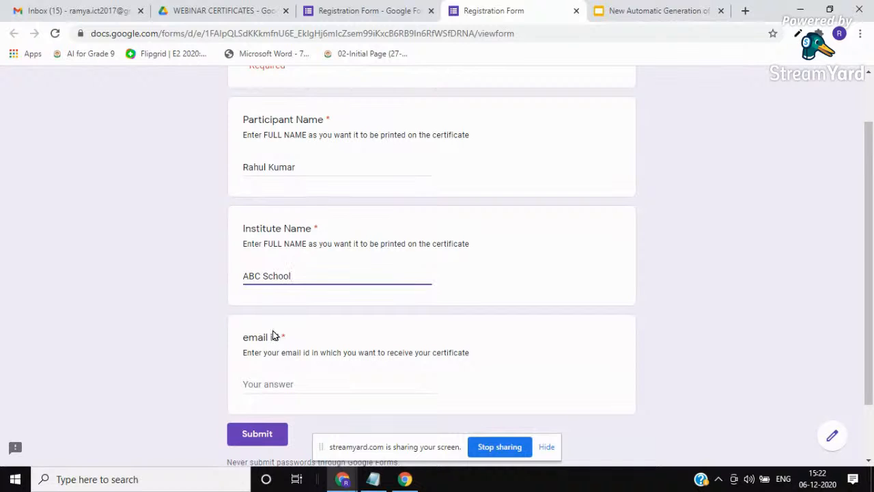
{"action": "left_click", "coordinate": [265, 384]}
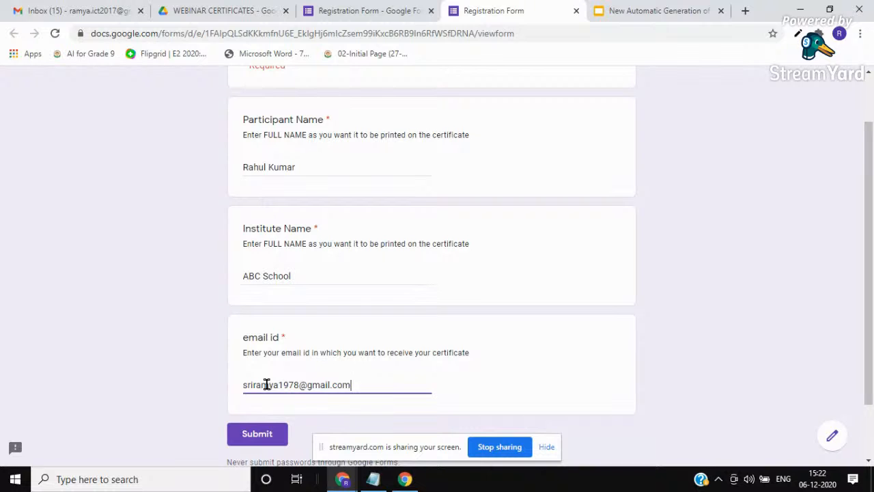
{"action": "scroll", "coordinate": [362, 369], "scroll_direction": "down", "scroll_amount": 1}
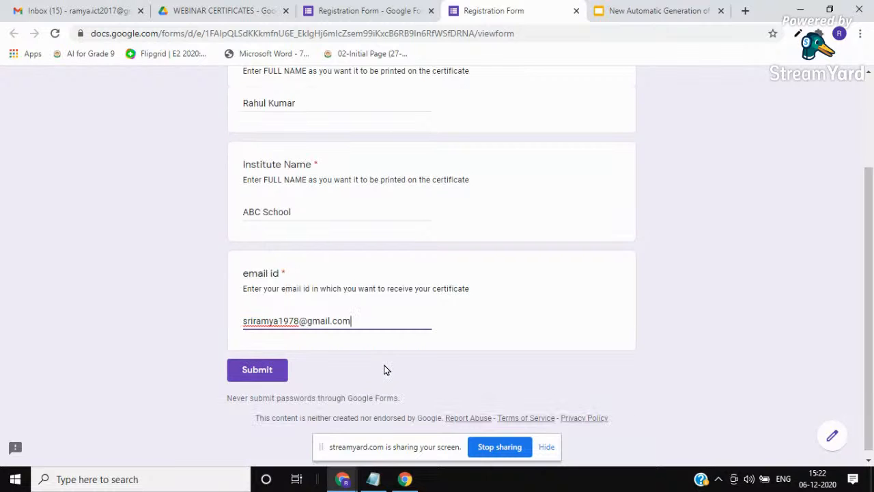
{"action": "left_click", "coordinate": [256, 373]}
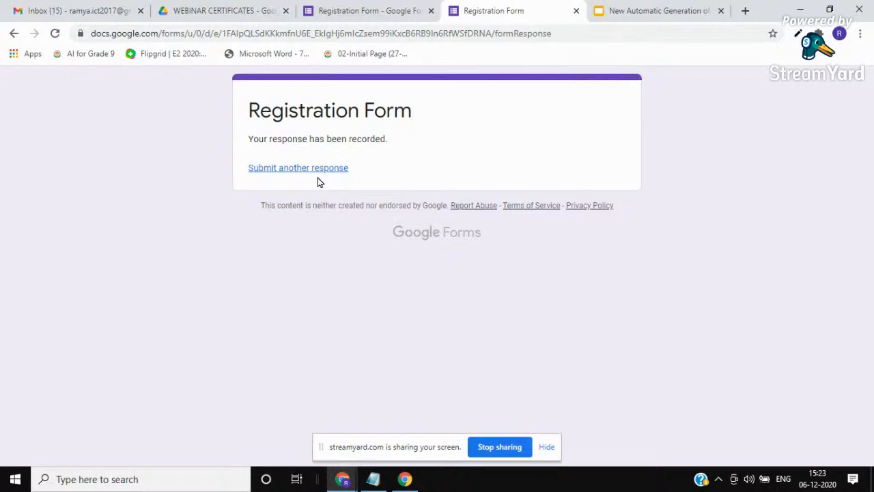
Step: Submit another response with a participant's name, 'XYZ College of Engineering' and an e-mail, then close preview
{"action": "left_click", "coordinate": [311, 170]}
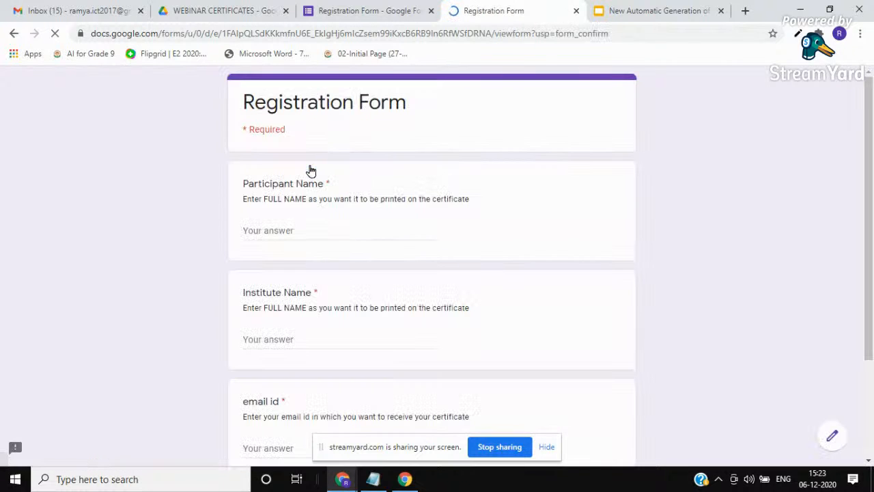
{"action": "left_click", "coordinate": [281, 226]}
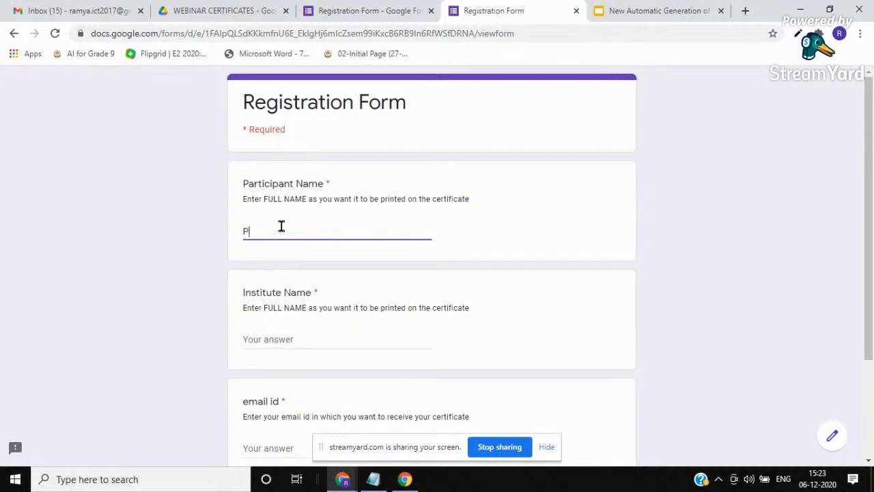
{"action": "left_click", "coordinate": [282, 336]}
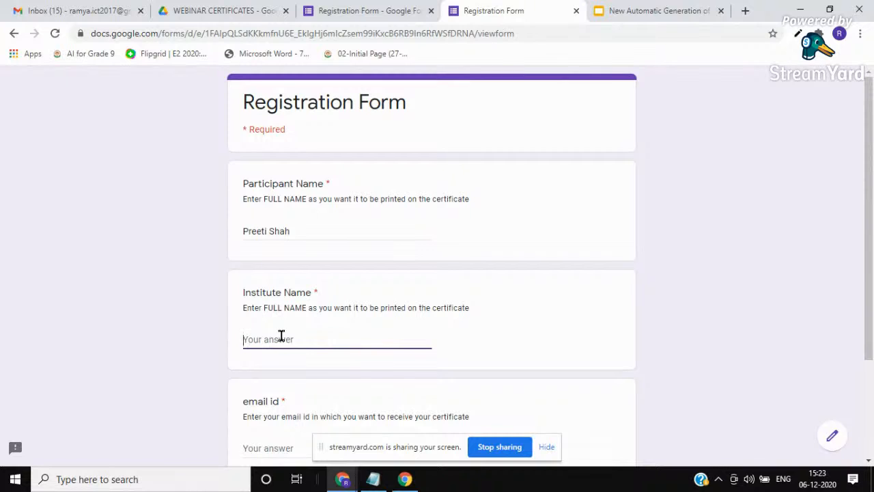
{"action": "type", "text": "XYZ College of Engineering"}
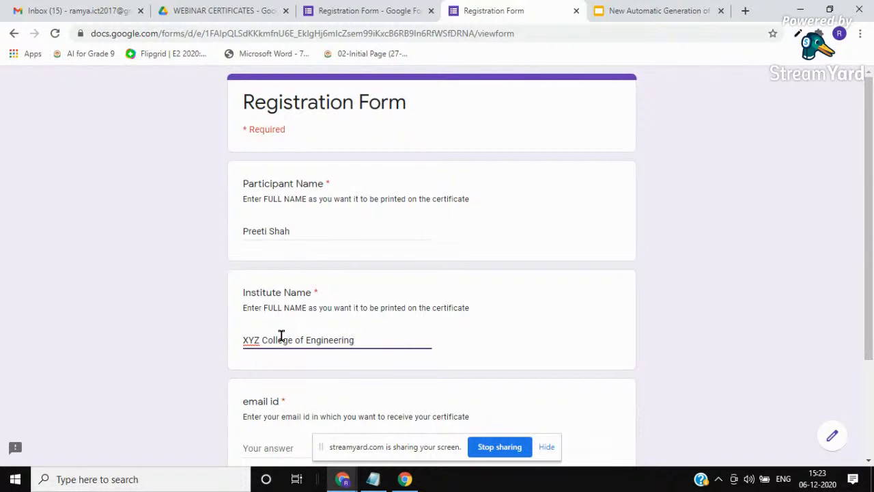
{"action": "scroll", "coordinate": [281, 336], "scroll_direction": "down", "scroll_amount": 2}
{"action": "left_click", "coordinate": [261, 318]}
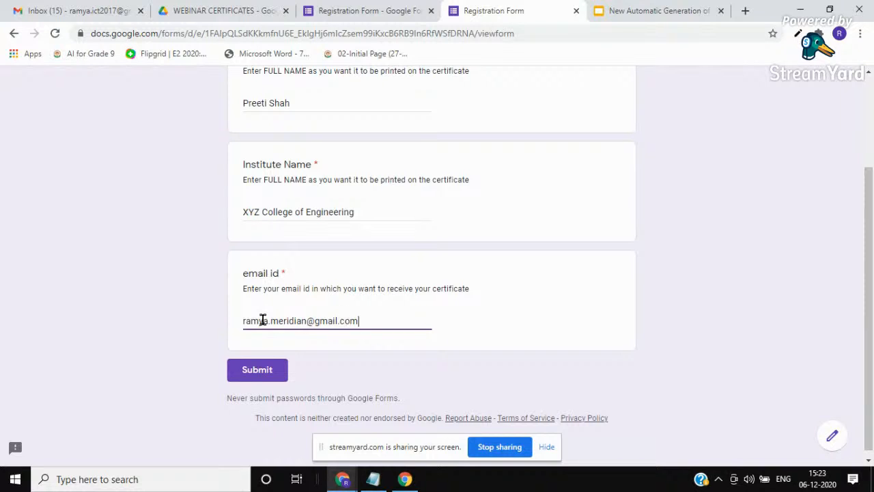
{"action": "left_click", "coordinate": [257, 370]}
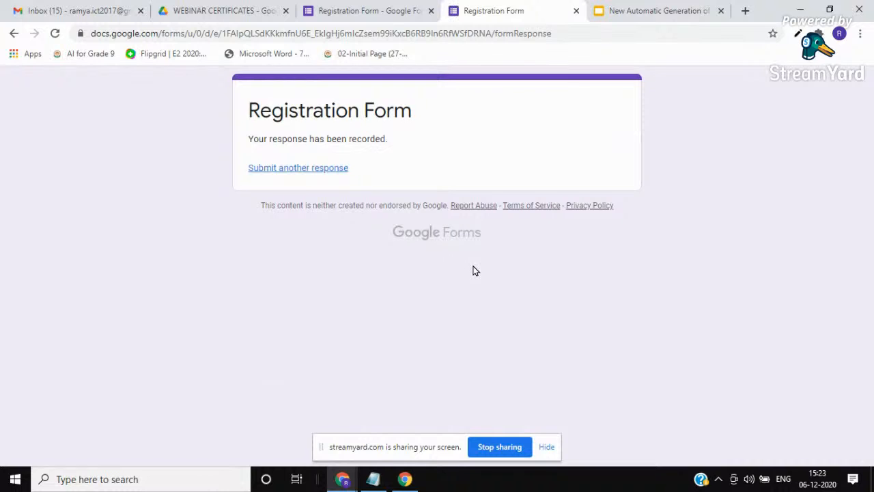
{"action": "left_click", "coordinate": [577, 11]}
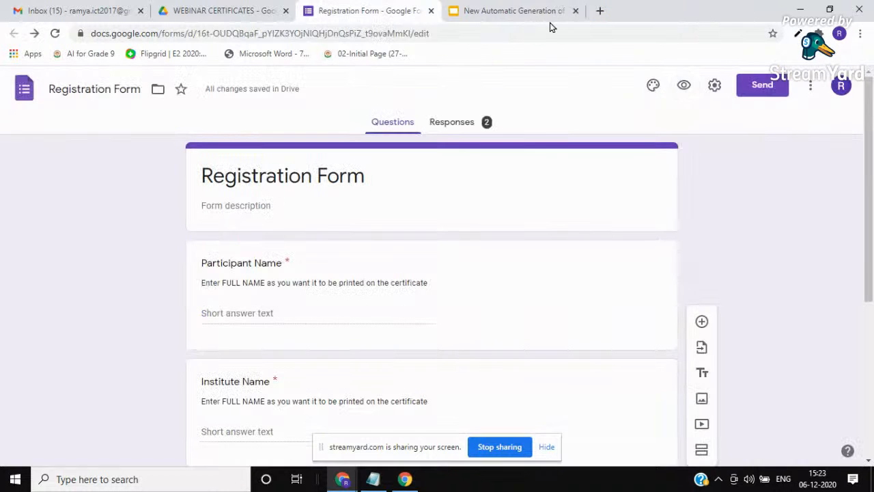
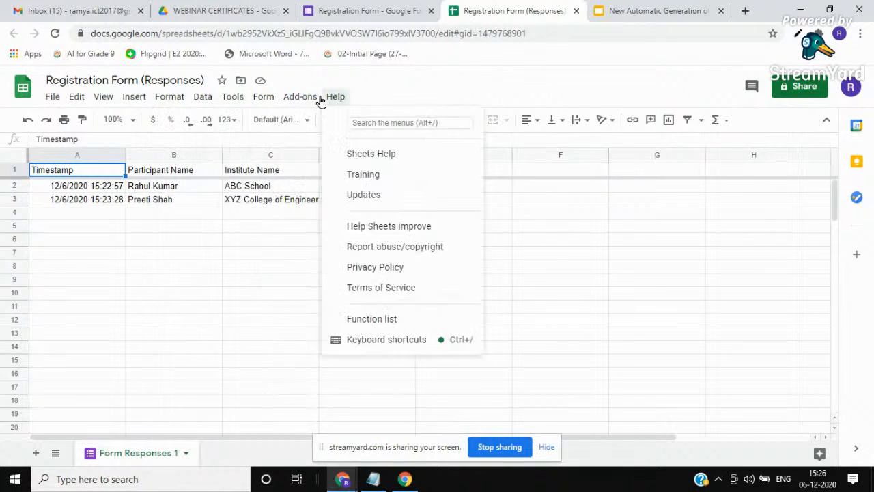
Step: Search the add-on store for 'autocrat' and start installing the Autocrat add-on
{"action": "left_click", "coordinate": [324, 152]}
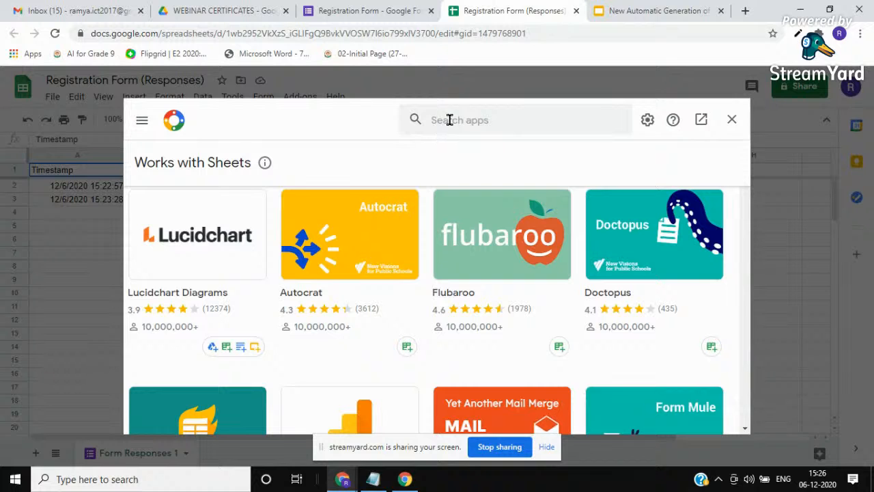
{"action": "left_click", "coordinate": [456, 120]}
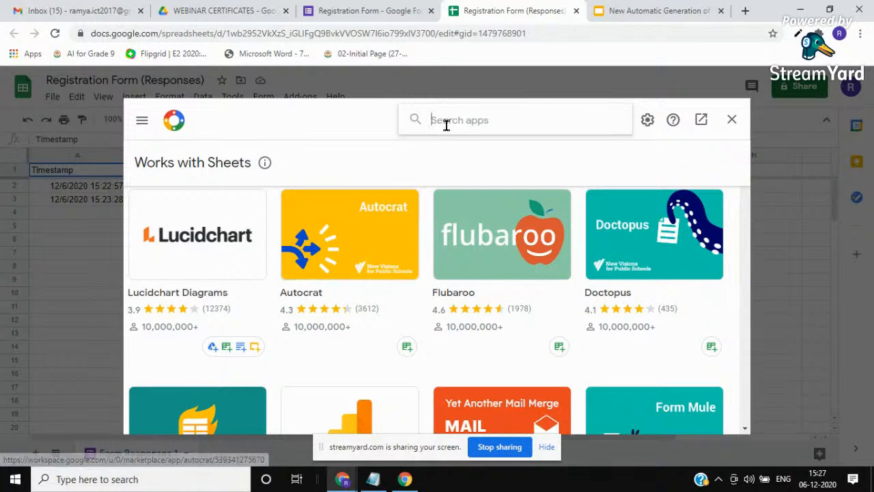
{"action": "type", "text": "autoc"}
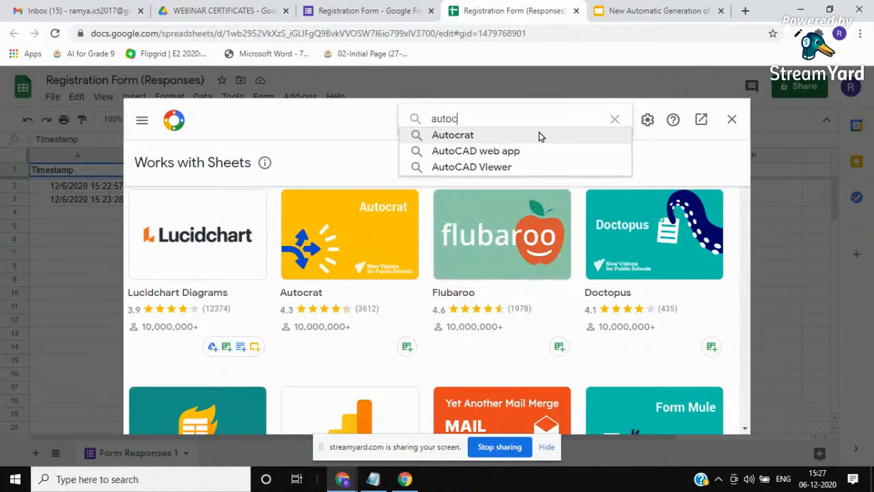
{"action": "type", "text": "rat"}
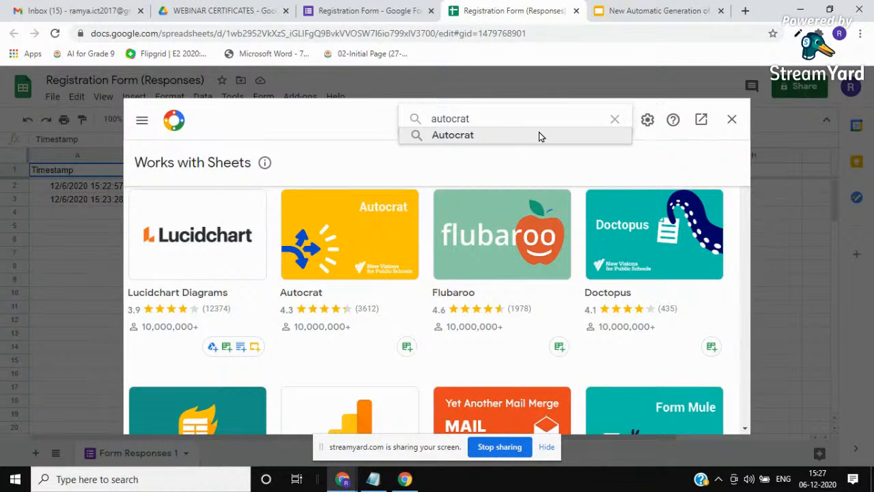
{"action": "left_click", "coordinate": [539, 135]}
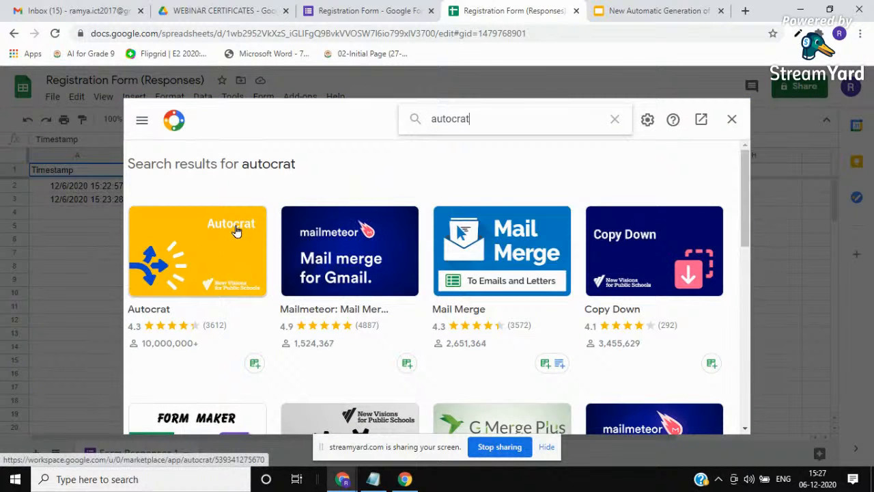
{"action": "left_click", "coordinate": [221, 241]}
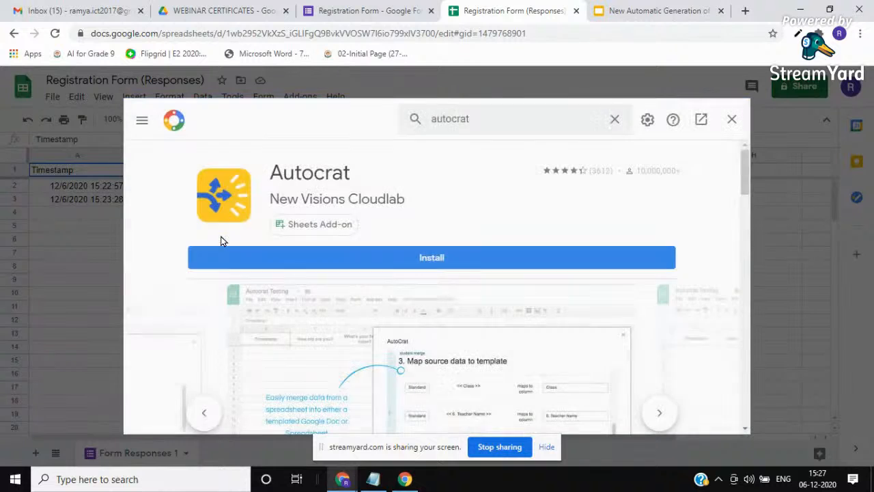
{"action": "left_click", "coordinate": [415, 260]}
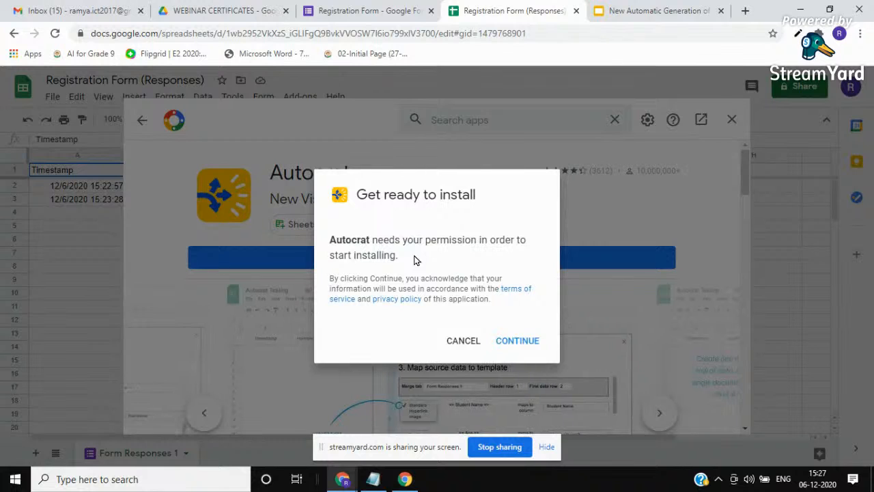
Step: Sign in with the existing Google account and verify it with a text-message code
{"action": "left_click", "coordinate": [517, 342]}
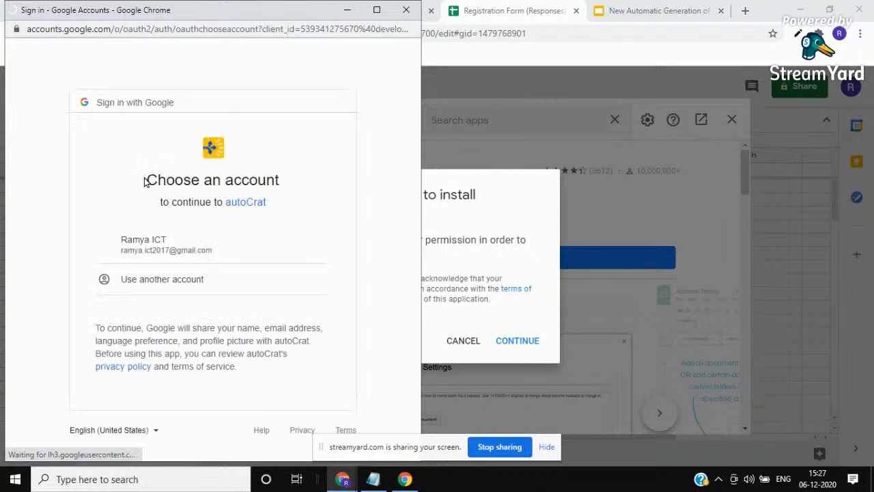
{"action": "left_click", "coordinate": [133, 241]}
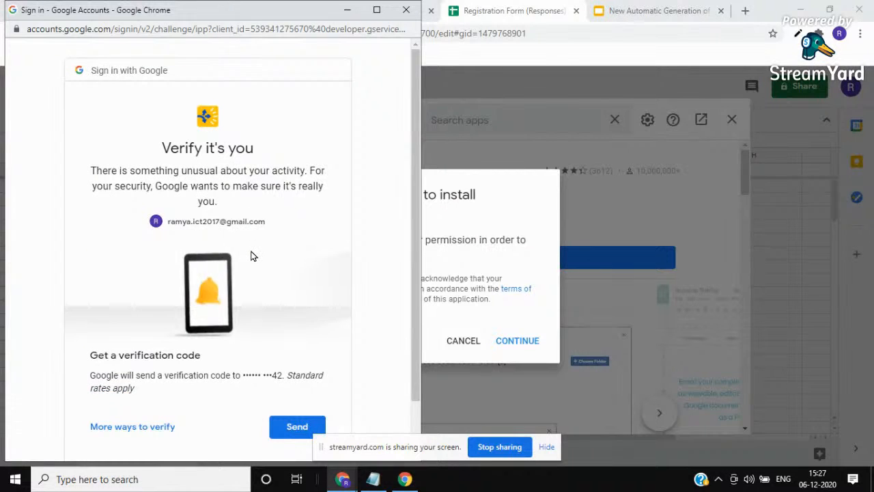
{"action": "scroll", "coordinate": [252, 263], "scroll_direction": "down", "scroll_amount": 2}
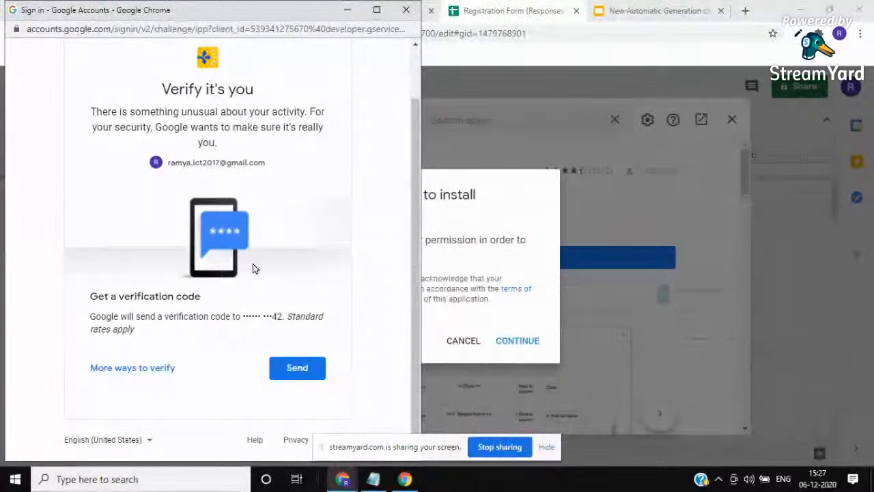
{"action": "left_click", "coordinate": [286, 366]}
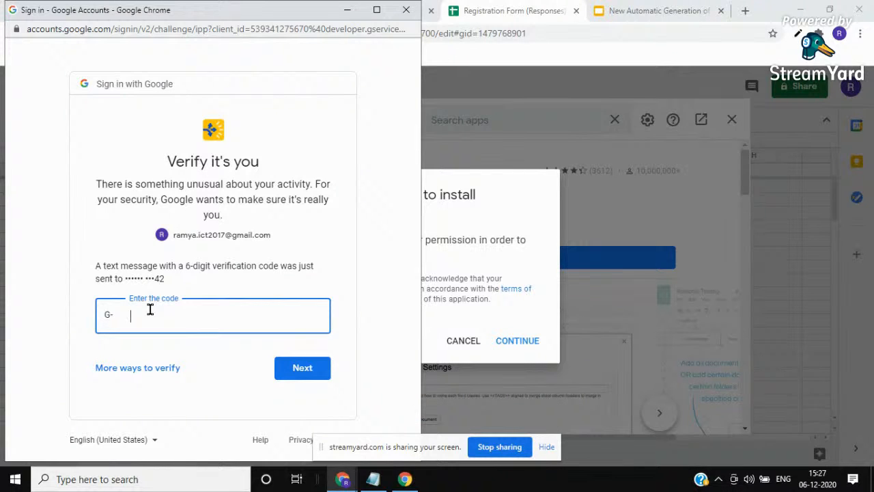
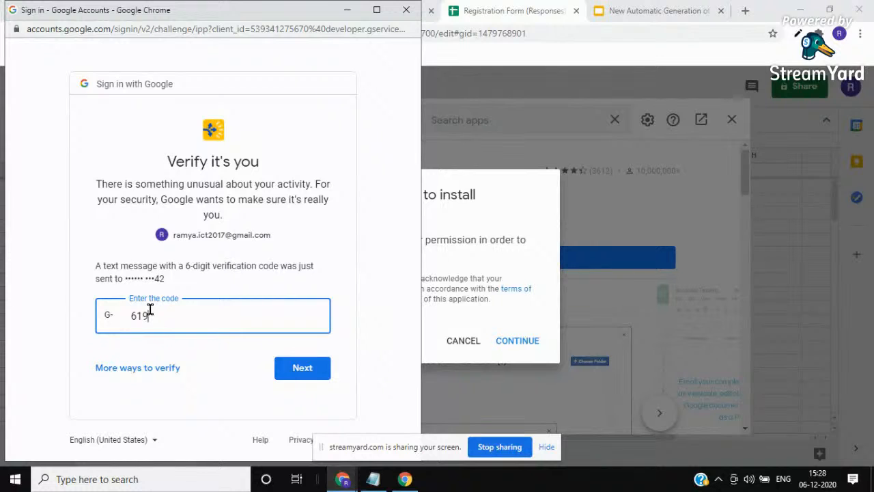
{"action": "left_click", "coordinate": [306, 369]}
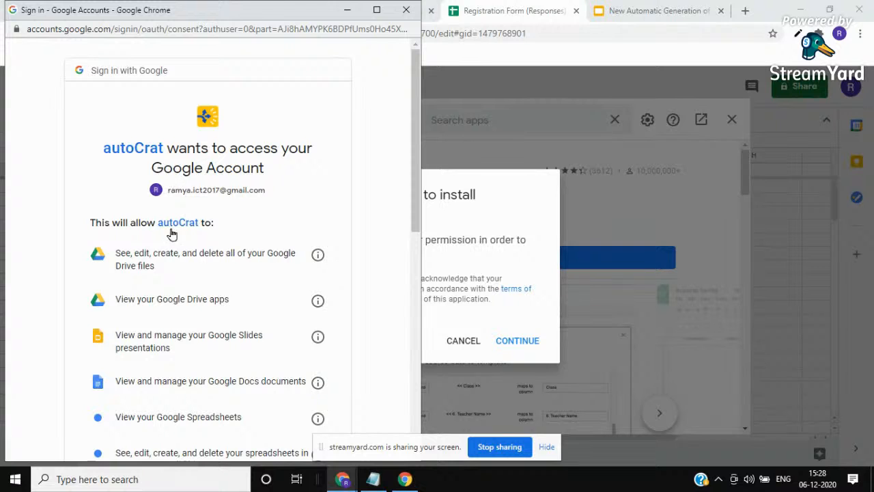
Step: Allow autoCrat access to the account's Drive, Sheets, Docs and email
{"action": "scroll", "coordinate": [169, 292], "scroll_direction": "down", "scroll_amount": 1}
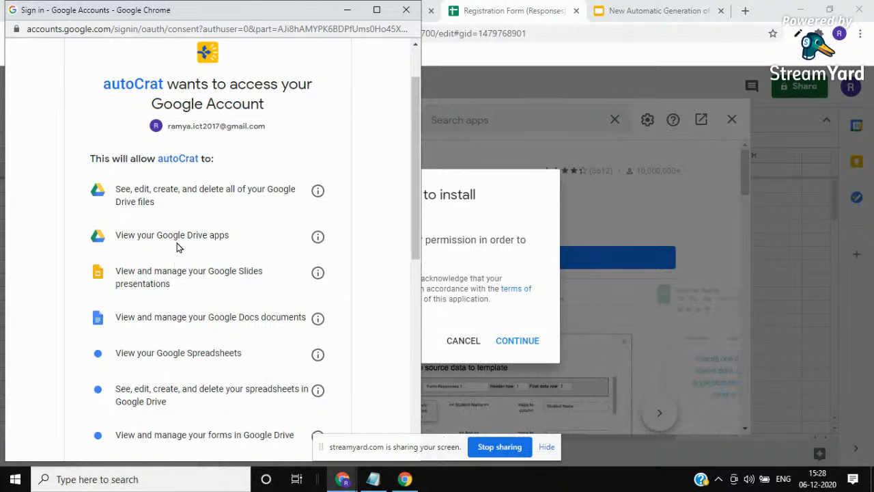
{"action": "scroll", "coordinate": [179, 213], "scroll_direction": "down", "scroll_amount": 1}
{"action": "scroll", "coordinate": [179, 212], "scroll_direction": "down", "scroll_amount": 1}
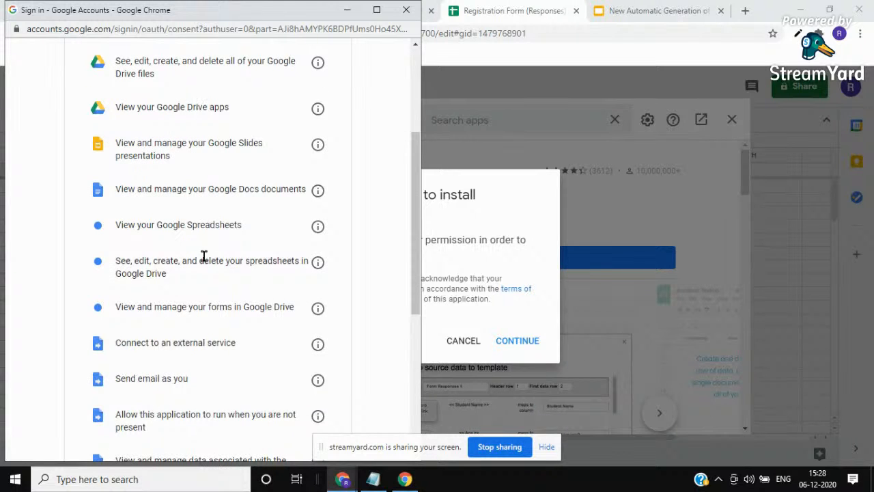
{"action": "scroll", "coordinate": [205, 267], "scroll_direction": "down", "scroll_amount": 4}
{"action": "scroll", "coordinate": [209, 298], "scroll_direction": "down", "scroll_amount": 1}
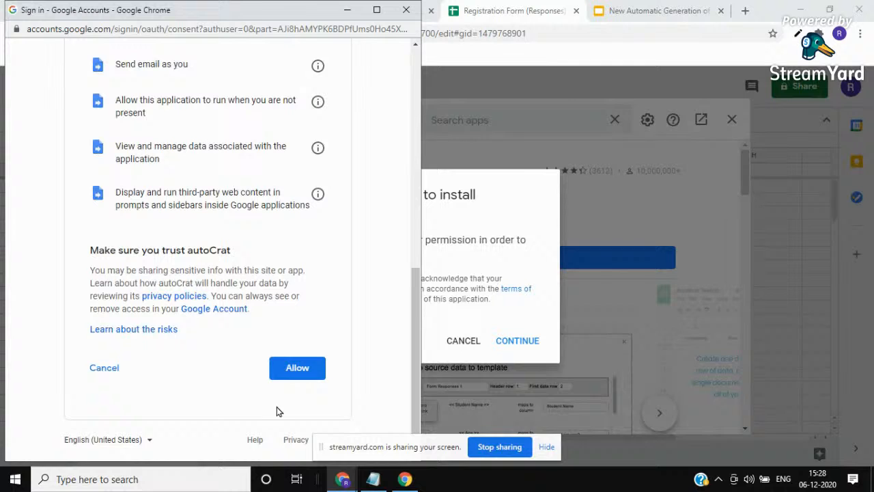
{"action": "left_click", "coordinate": [296, 369]}
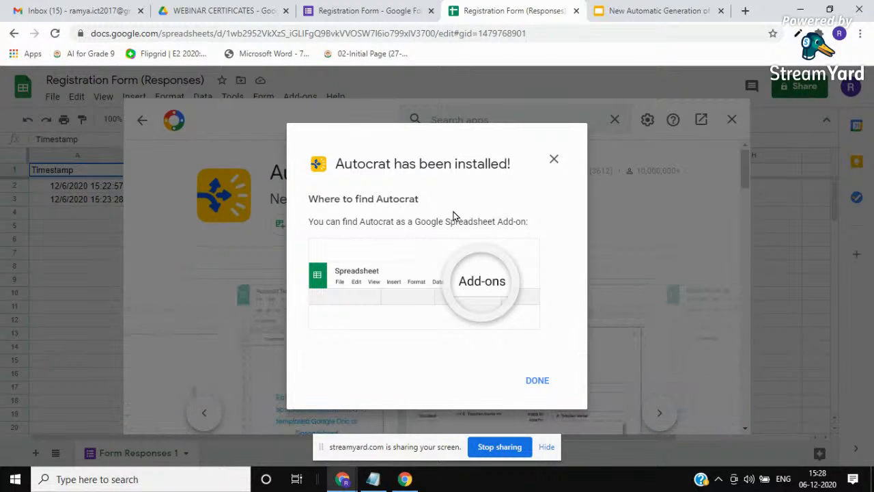
Step: Close the add-on store after installation and launch Autocrat from the Add-ons menu
{"action": "left_click", "coordinate": [536, 382]}
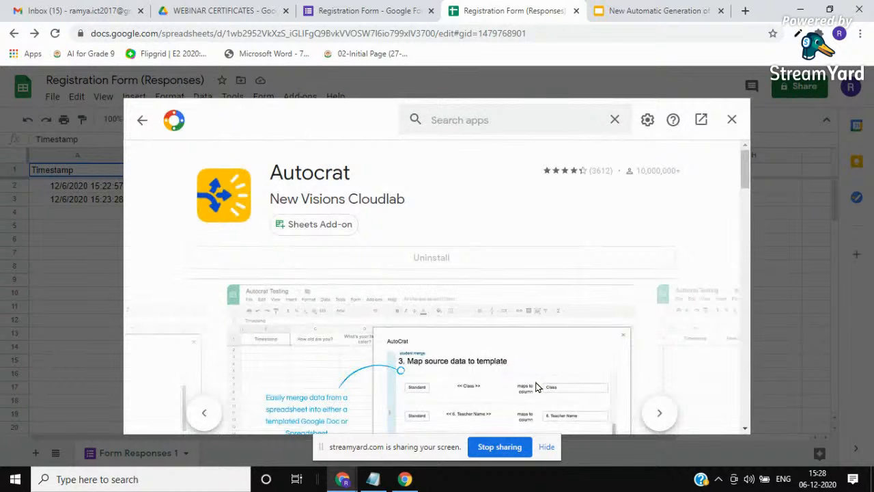
{"action": "left_click", "coordinate": [731, 122]}
{"action": "left_click", "coordinate": [299, 98]}
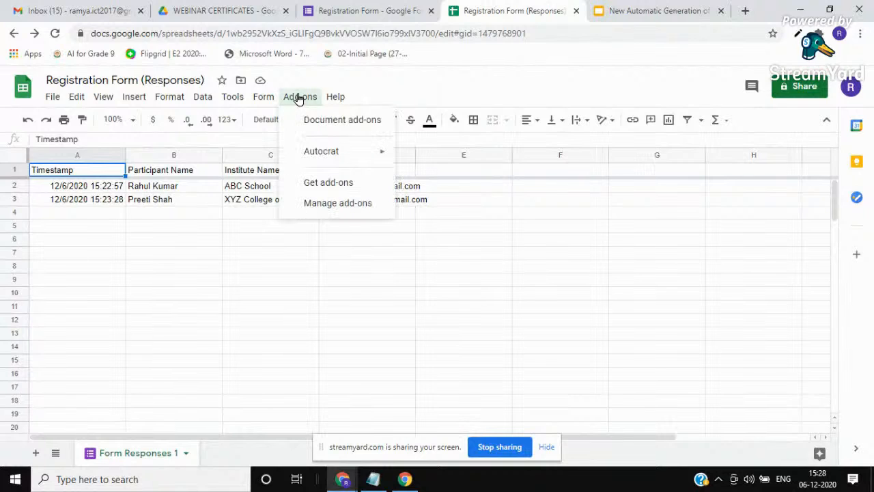
{"action": "mouse_move", "coordinate": [319, 160]}
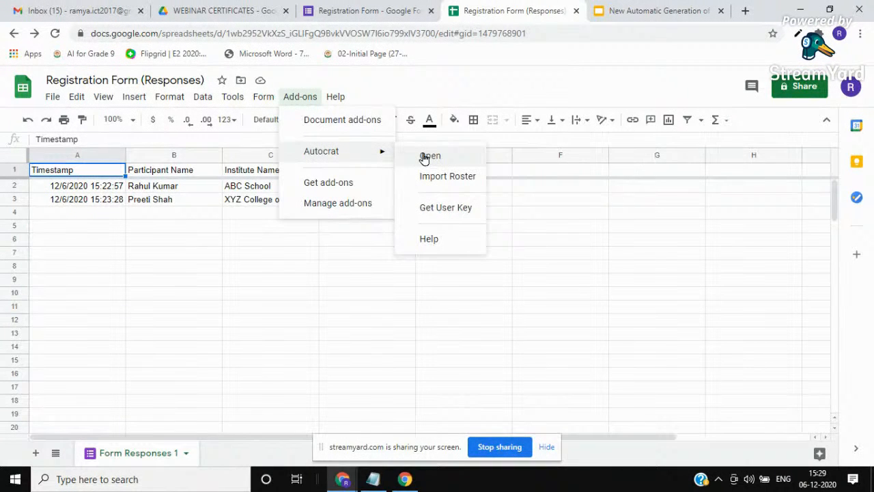
{"action": "left_click", "coordinate": [423, 158]}
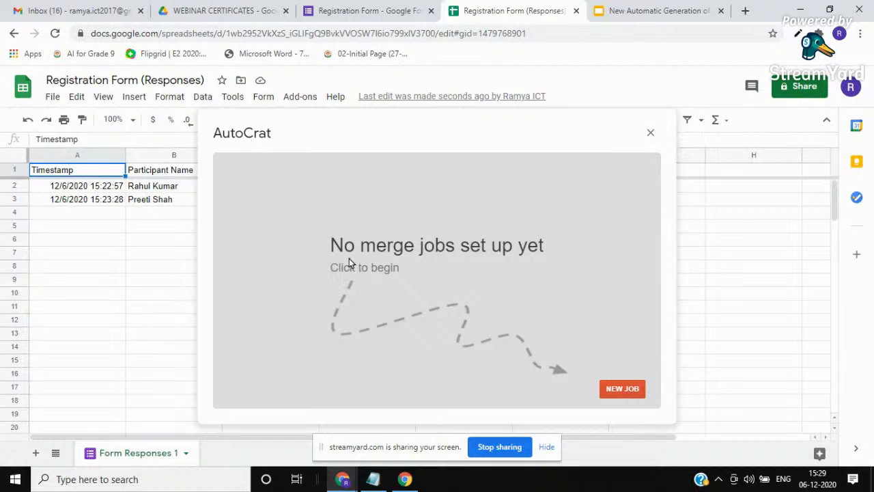
Step: Create a new merge job named 'PARTICIPATION CERTIFICATE' and continue to template selection
{"action": "left_click", "coordinate": [620, 389]}
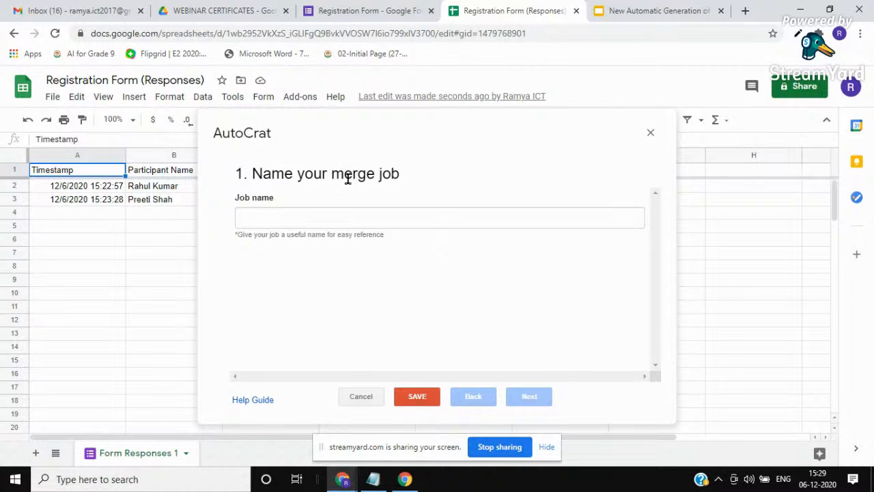
{"action": "left_click", "coordinate": [275, 218]}
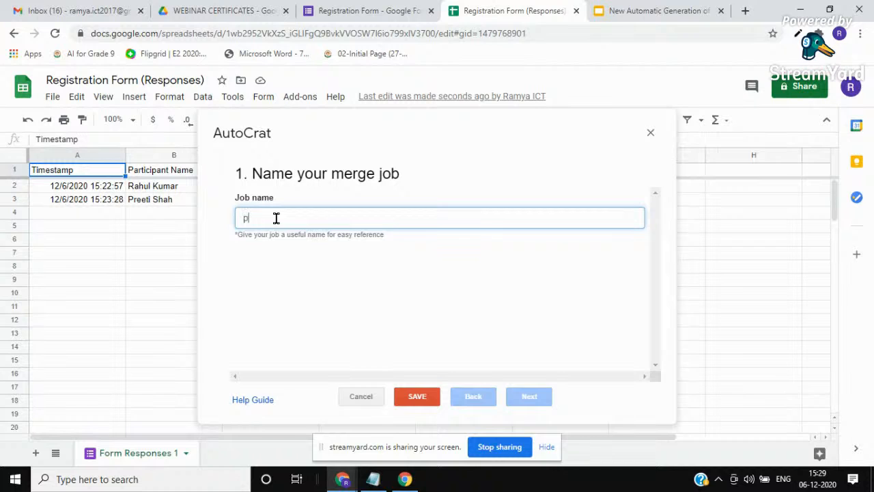
{"action": "key", "text": "BackSpace"}
{"action": "type", "text": "PARTICIPATION CERTIFICATE"}
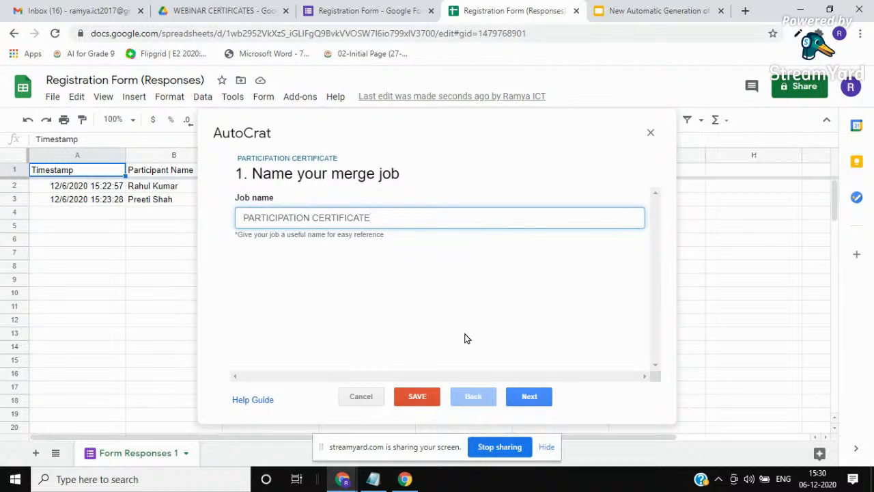
{"action": "left_click", "coordinate": [529, 398]}
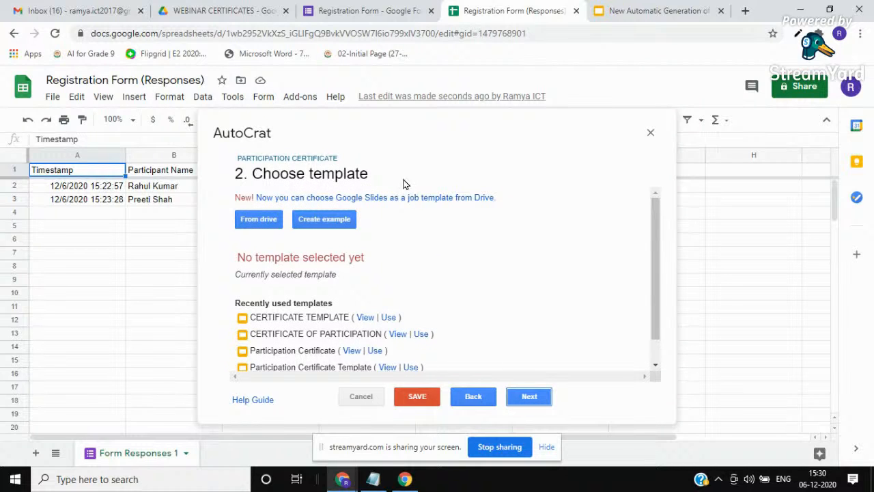
Step: Pick the CERTIFICATE TEMPLATE slides from Drive as the job's template and continue
{"action": "left_click_drag", "start_coordinate": [252, 173], "coordinate": [372, 179]}
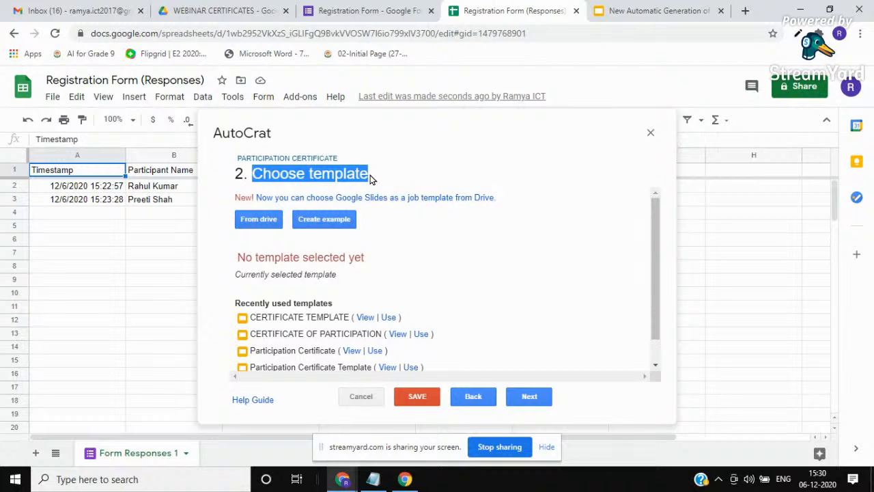
{"action": "left_click", "coordinate": [256, 222]}
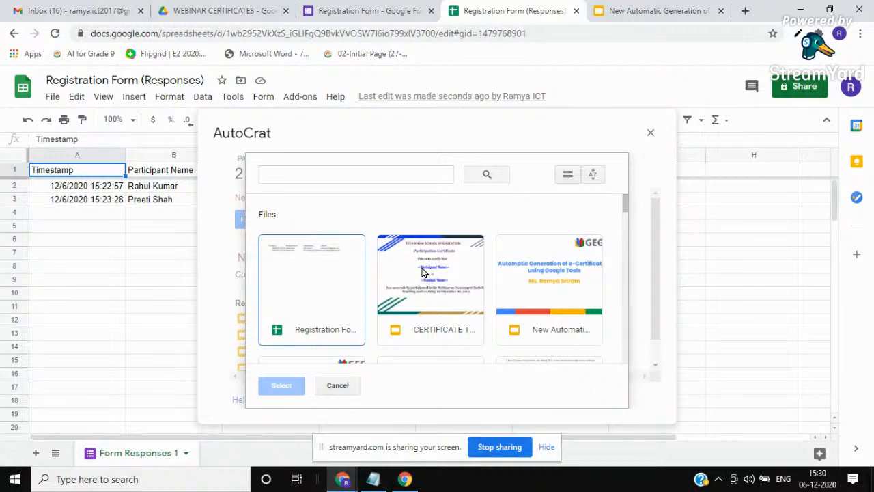
{"action": "left_click", "coordinate": [423, 271]}
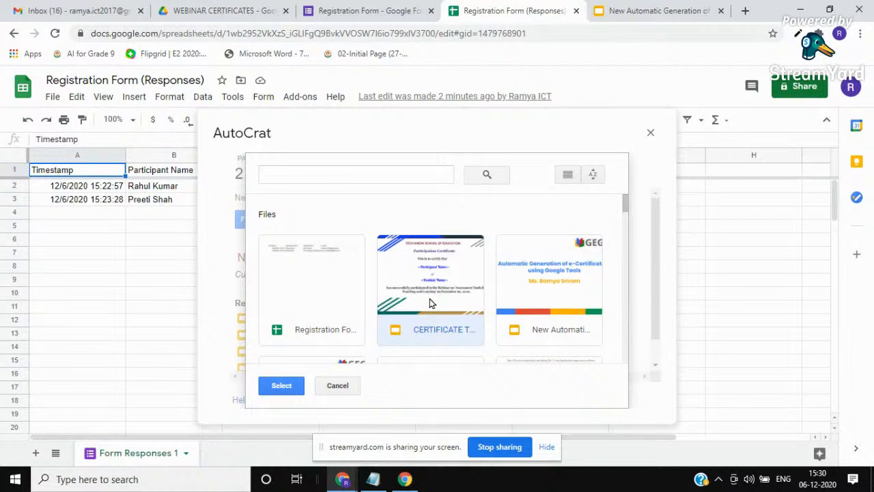
{"action": "left_click", "coordinate": [283, 384]}
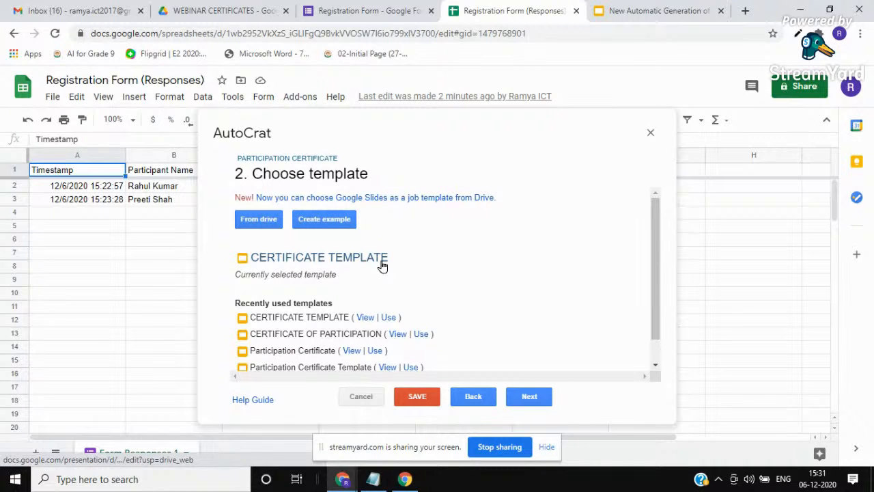
{"action": "left_click", "coordinate": [529, 398]}
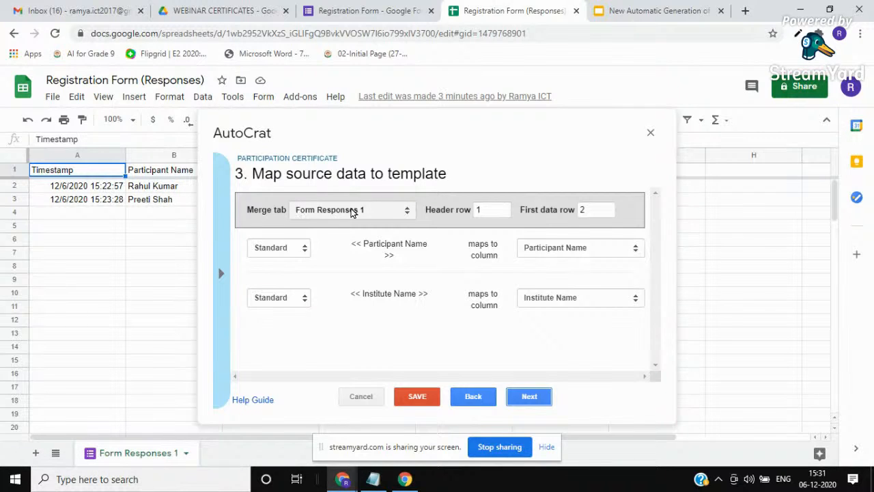
Step: Highlight the <<Participant Name>> and <<Institute Name>> tags to show their matched response columns
{"action": "double_click", "coordinate": [354, 244]}
{"action": "left_click_drag", "start_coordinate": [356, 244], "coordinate": [410, 254]}
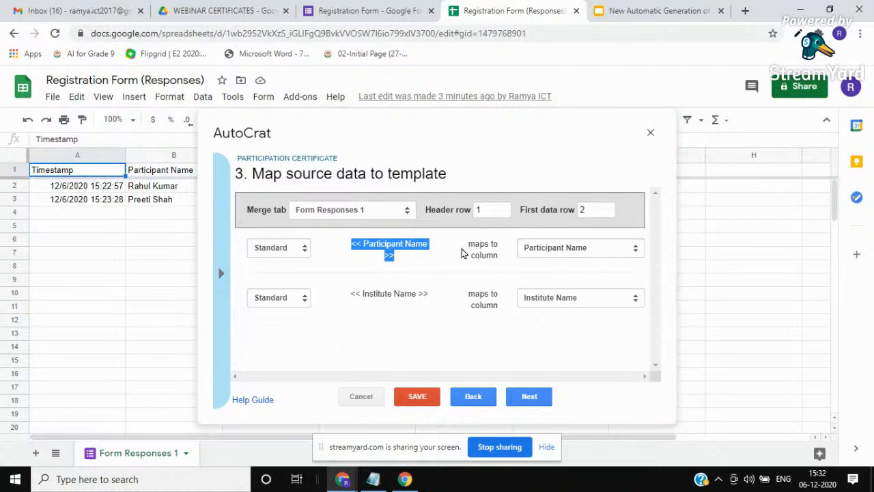
{"action": "left_click", "coordinate": [350, 295]}
{"action": "left_click_drag", "start_coordinate": [350, 295], "coordinate": [443, 298]}
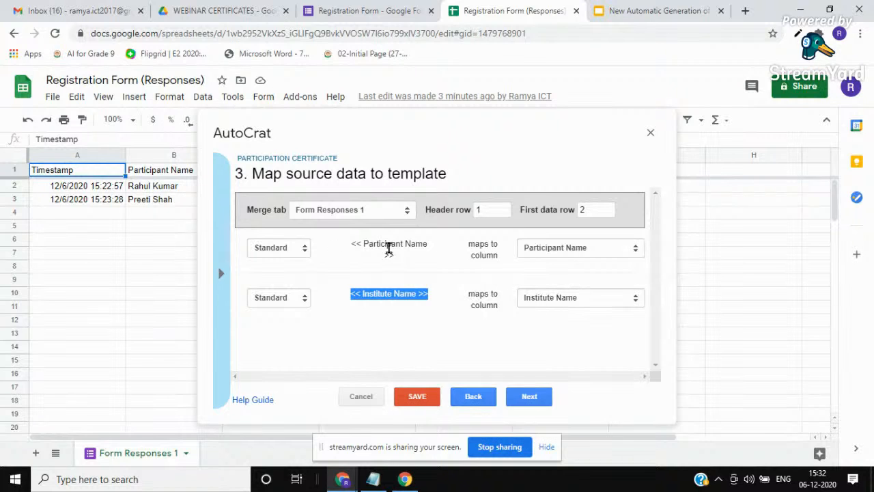
{"action": "left_click_drag", "start_coordinate": [399, 260], "coordinate": [350, 249]}
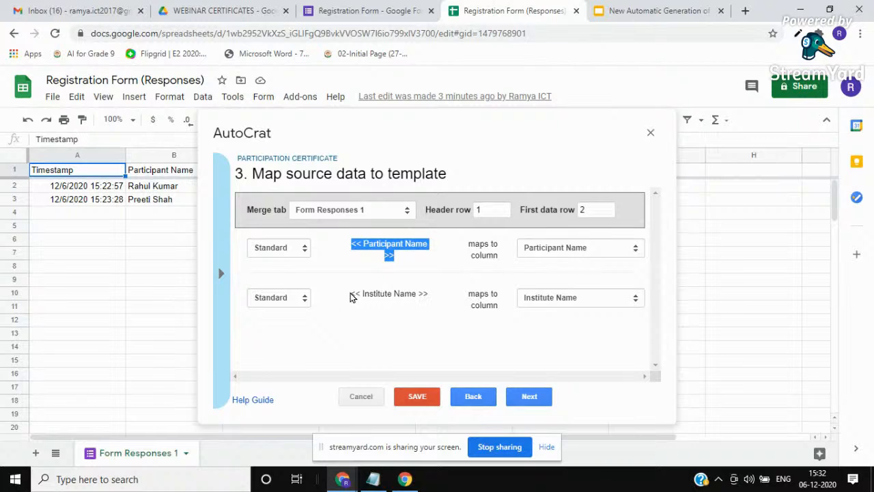
{"action": "left_click_drag", "start_coordinate": [350, 295], "coordinate": [431, 305]}
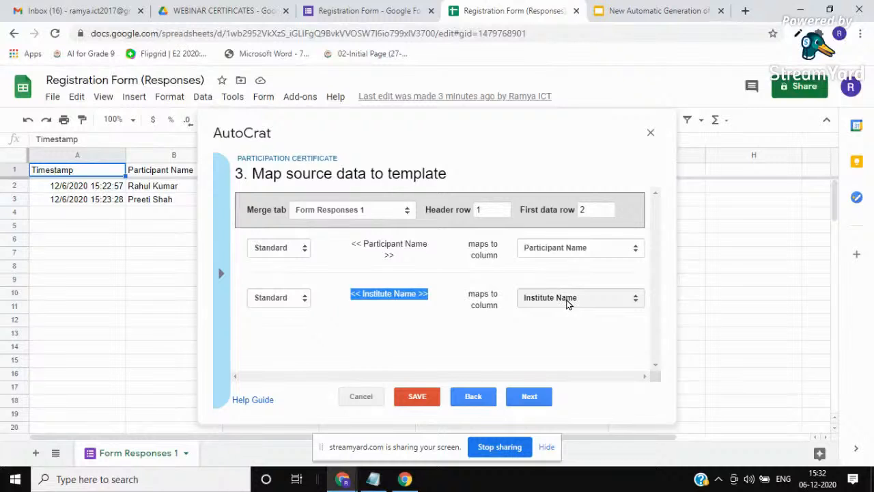
Step: Keep <<Institute Name>> mapped to the Institute Name column and advance to File settings
{"action": "left_click", "coordinate": [623, 303]}
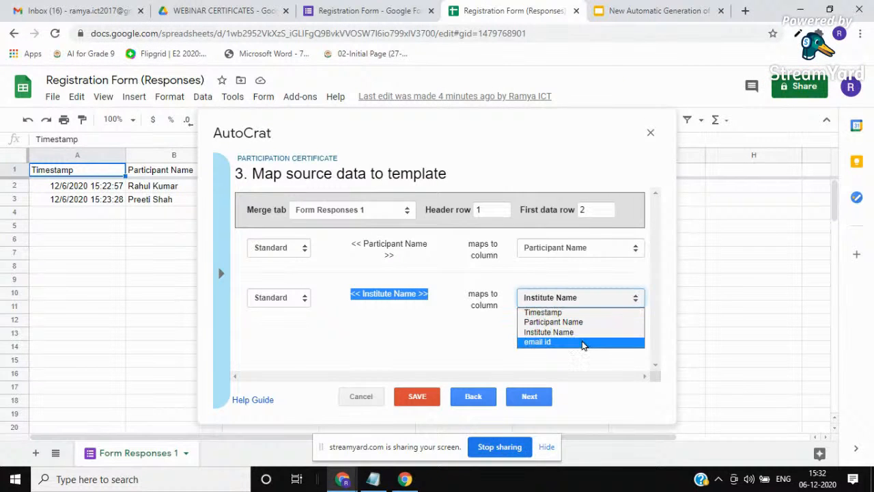
{"action": "left_click", "coordinate": [478, 334]}
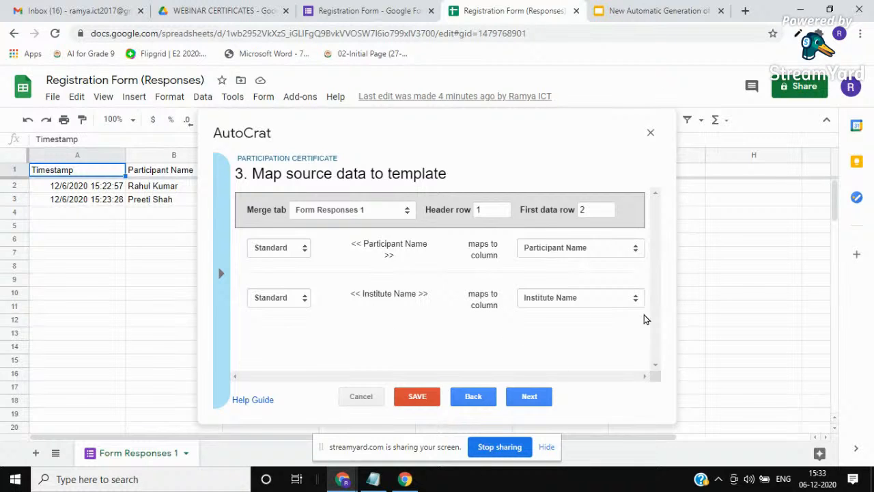
{"action": "left_click", "coordinate": [530, 399]}
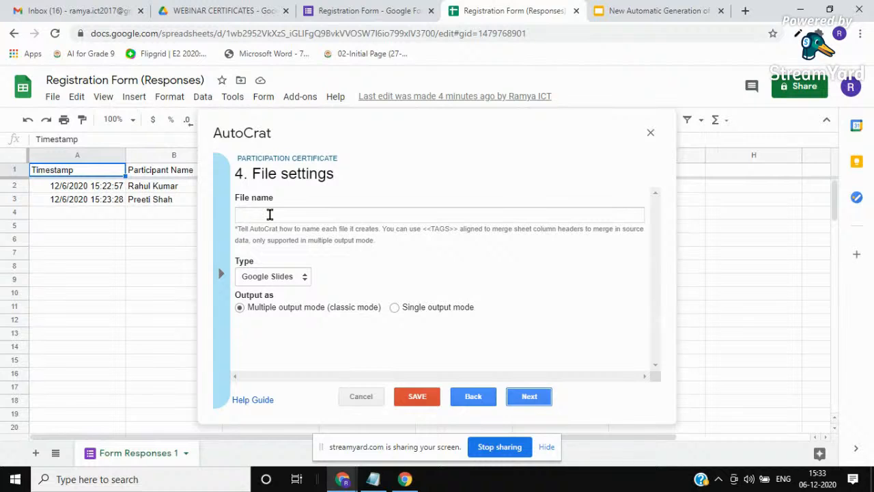
{"action": "left_click", "coordinate": [222, 277]}
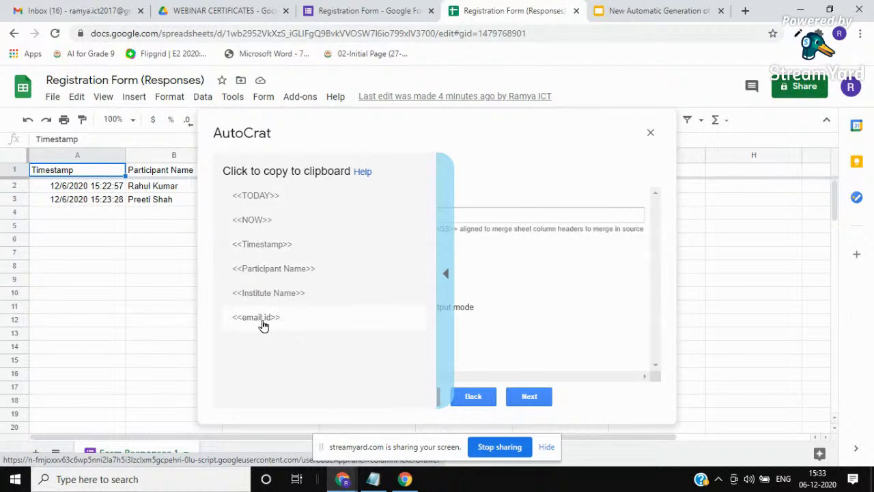
Step: Paste the <<Participant Name>> tag into the File name box
{"action": "left_click", "coordinate": [269, 271]}
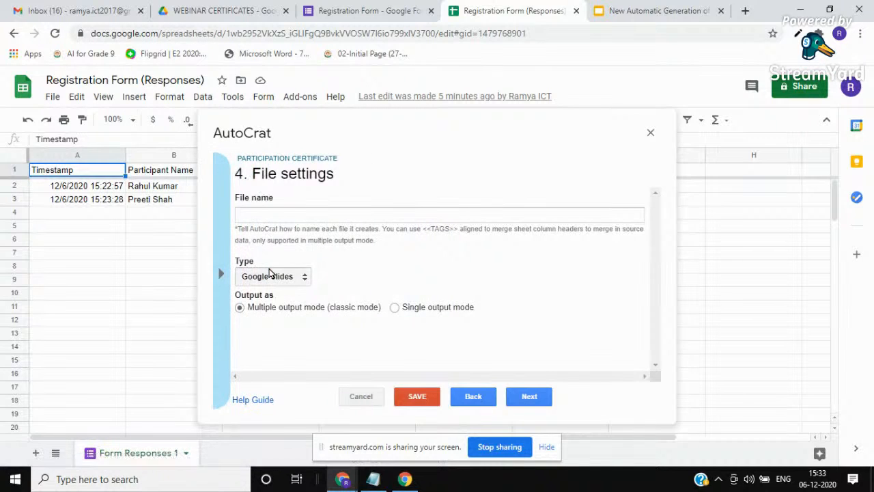
{"action": "right_click", "coordinate": [246, 213]}
{"action": "left_click", "coordinate": [273, 315]}
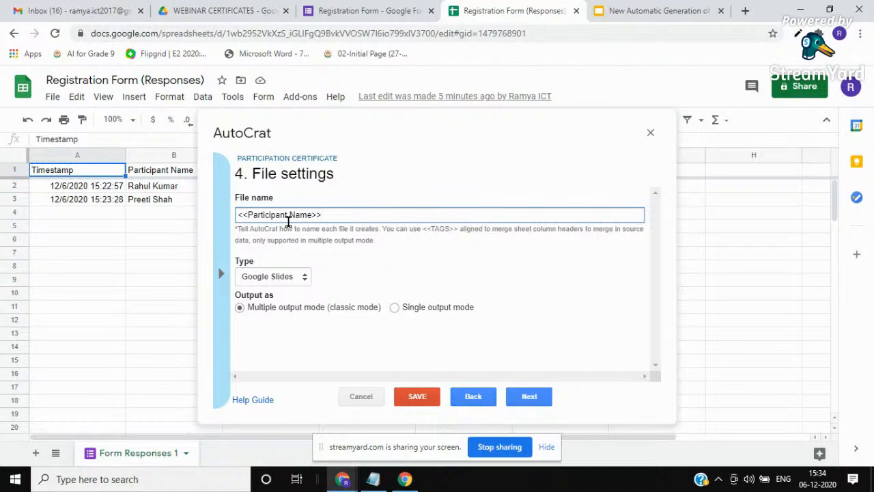
Step: Change the output file type from Google Slides to PDF
{"action": "left_click", "coordinate": [304, 278]}
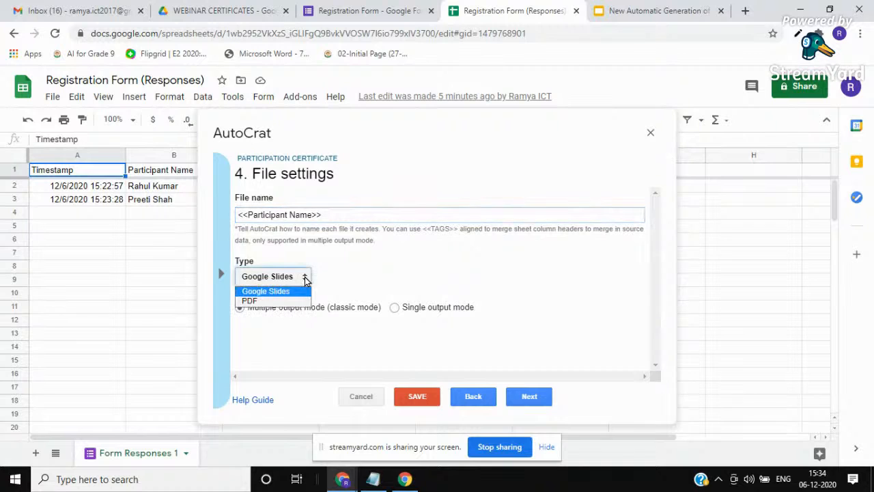
{"action": "left_click", "coordinate": [251, 301]}
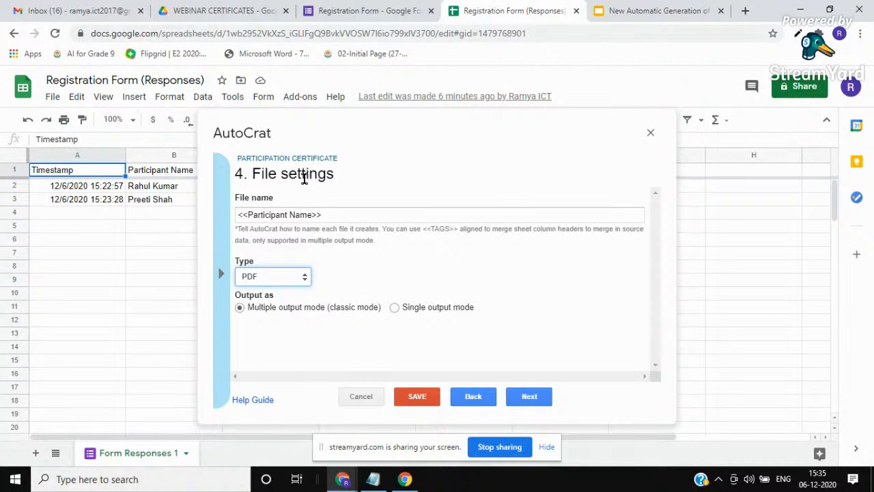
Step: Accept WEBINAR CERTIFICATES as the destination folder and proceed to the dynamic folder step
{"action": "left_click", "coordinate": [533, 398]}
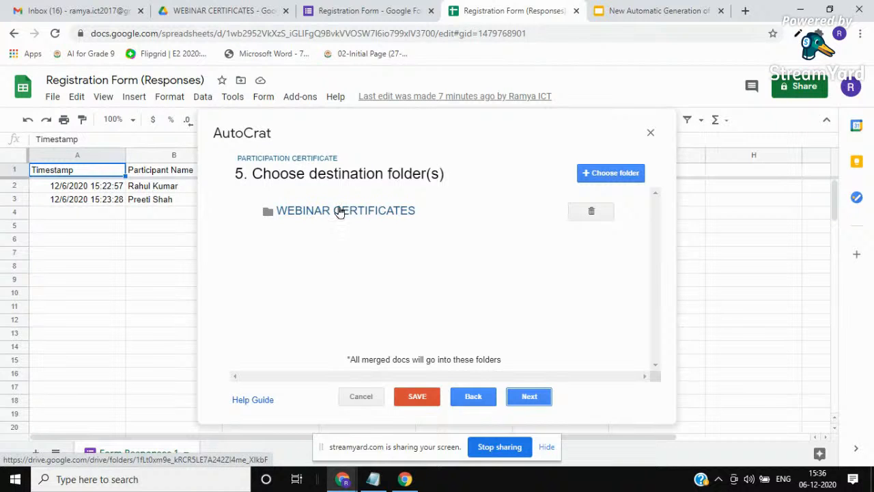
{"action": "left_click", "coordinate": [534, 400]}
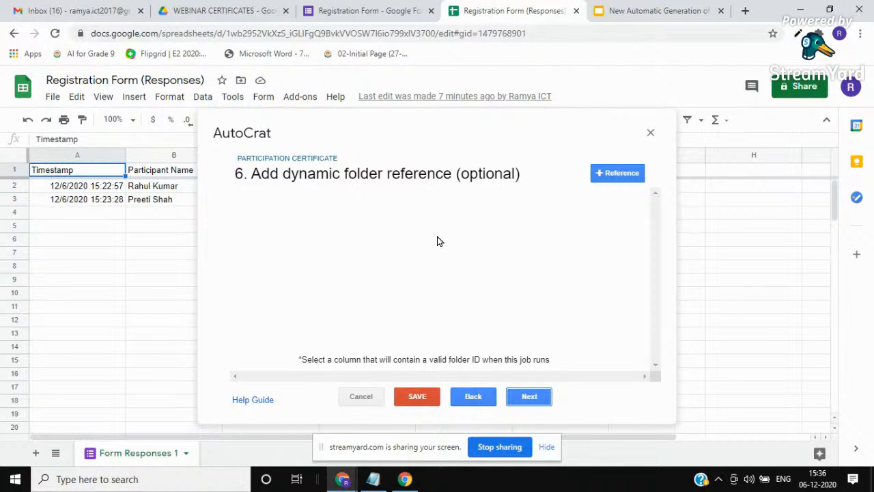
Step: Pass AutoCrat steps 6 and 7 with no dynamic folder reference and no merge condition
{"action": "left_click", "coordinate": [525, 400]}
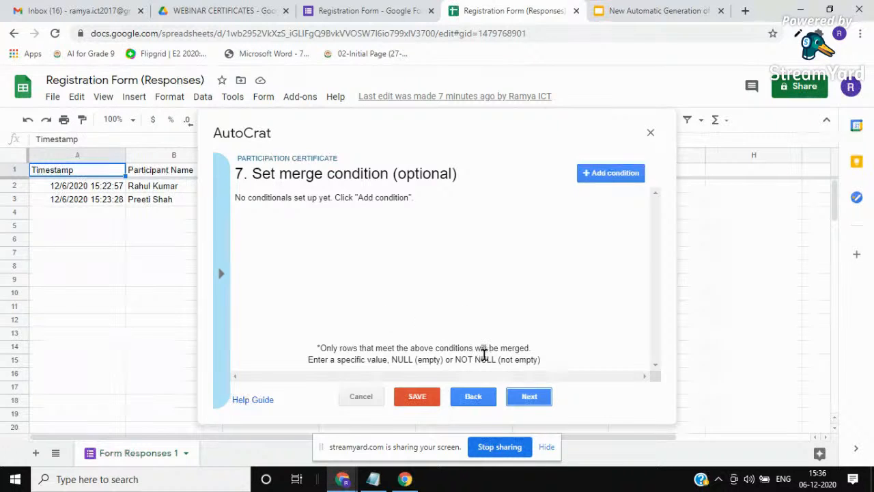
{"action": "left_click", "coordinate": [530, 398]}
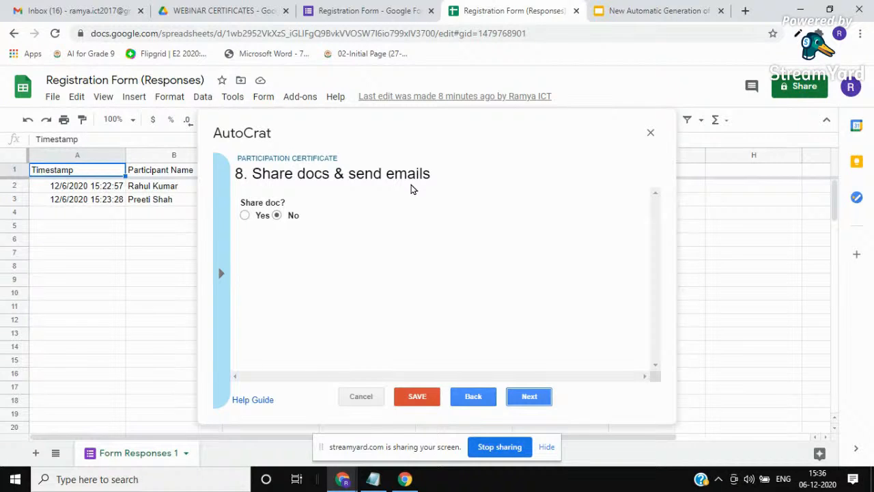
Step: Set 'Share doc?' to Yes in AutoCrat's step 8 and bring the e-mail fields into view
{"action": "left_click", "coordinate": [244, 216]}
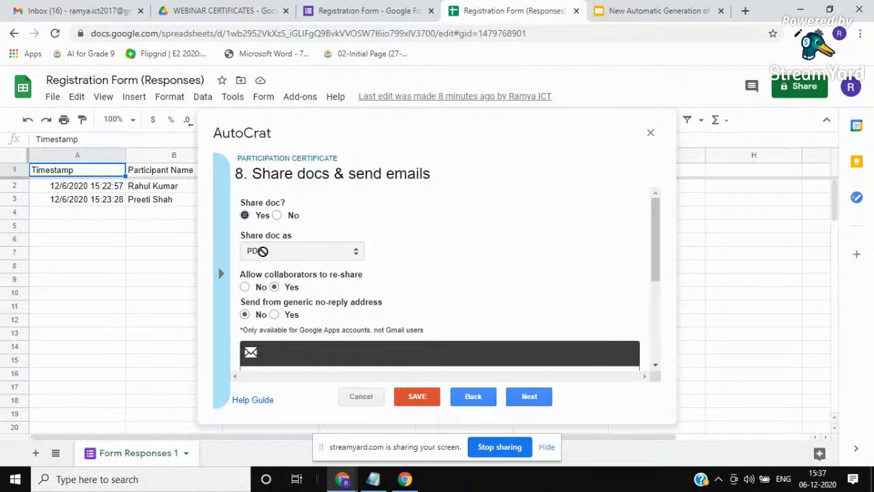
{"action": "scroll", "coordinate": [263, 250], "scroll_direction": "down", "scroll_amount": 1}
{"action": "scroll", "coordinate": [273, 243], "scroll_direction": "up", "scroll_amount": 1}
{"action": "scroll", "coordinate": [286, 256], "scroll_direction": "down", "scroll_amount": 1}
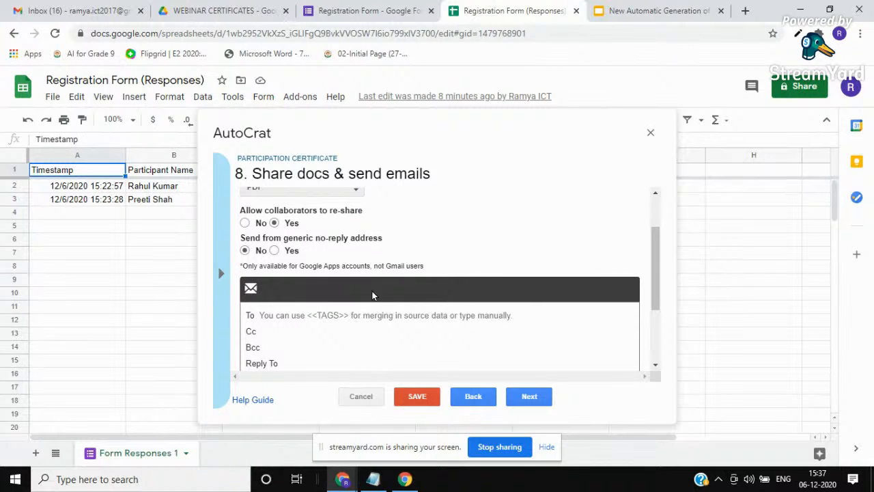
Step: Set the certificate e-mail's recipient to the <<email id>> merge tag
{"action": "scroll", "coordinate": [312, 321], "scroll_direction": "down", "scroll_amount": 1}
{"action": "scroll", "coordinate": [264, 287], "scroll_direction": "down", "scroll_amount": 1}
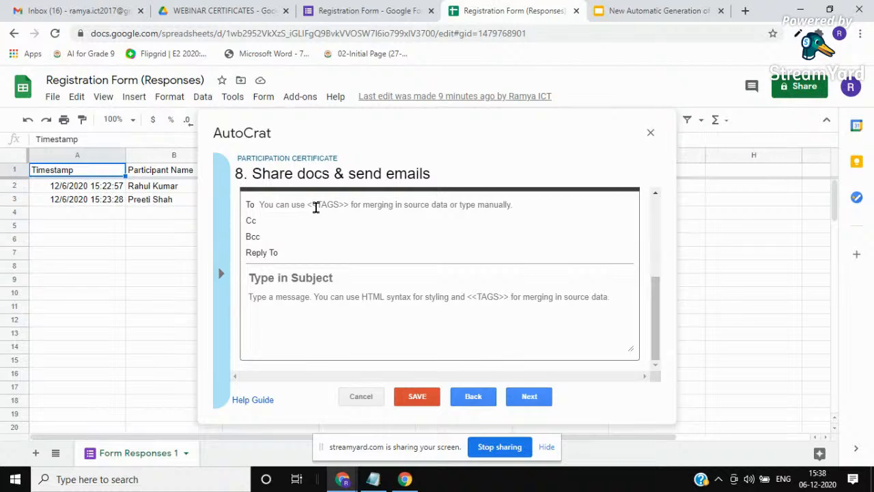
{"action": "left_click", "coordinate": [222, 277]}
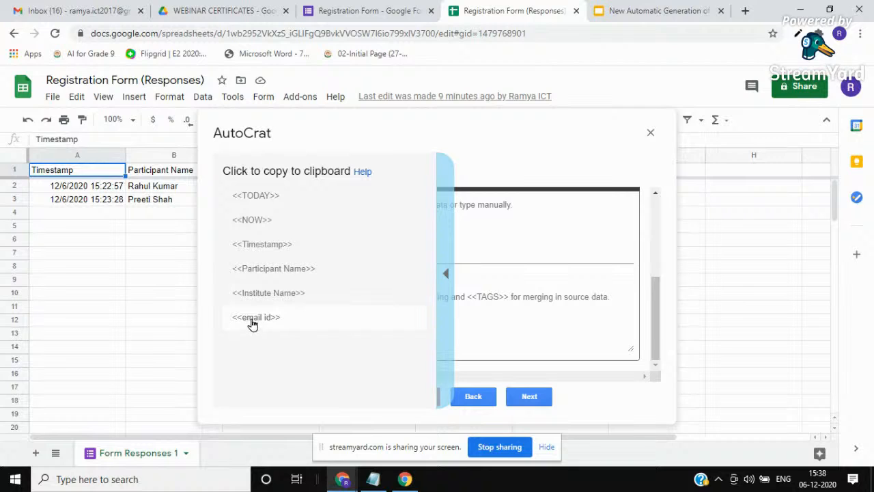
{"action": "left_click", "coordinate": [254, 319]}
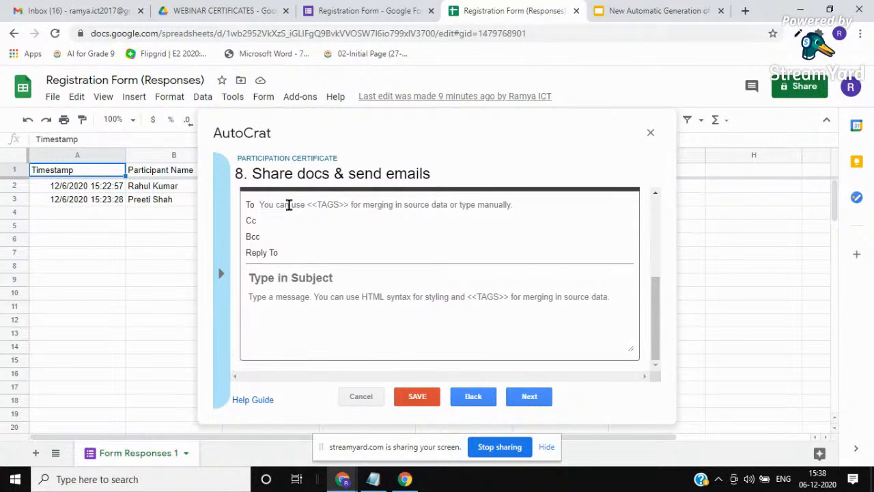
{"action": "right_click", "coordinate": [289, 205]}
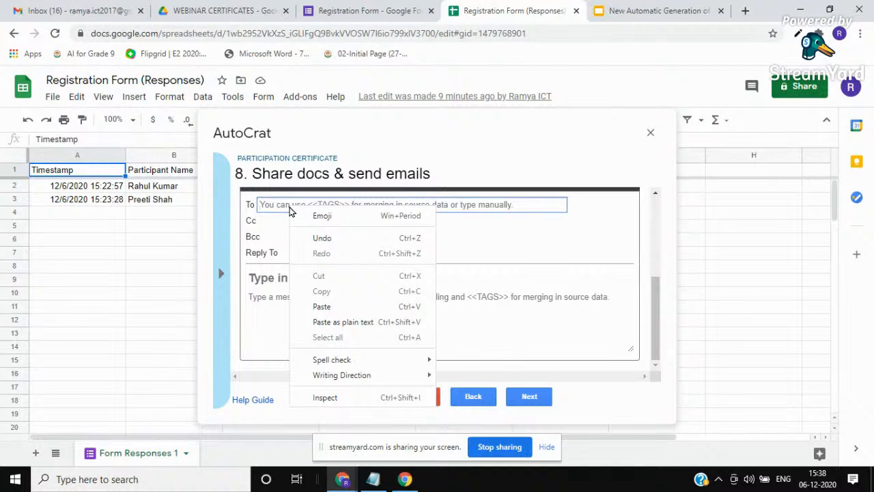
{"action": "left_click", "coordinate": [307, 310]}
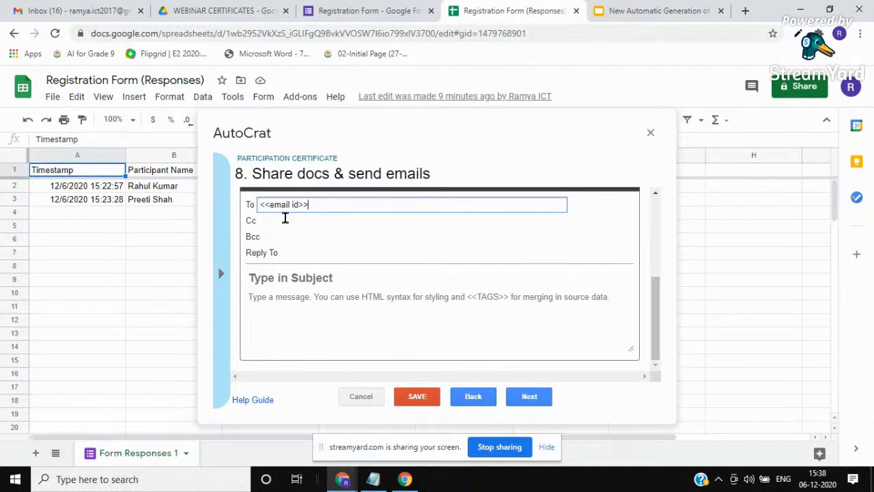
Step: Enter the subject 'Participation Certificate of <<Participant Name>>' using the copied merge tag
{"action": "left_click", "coordinate": [266, 283]}
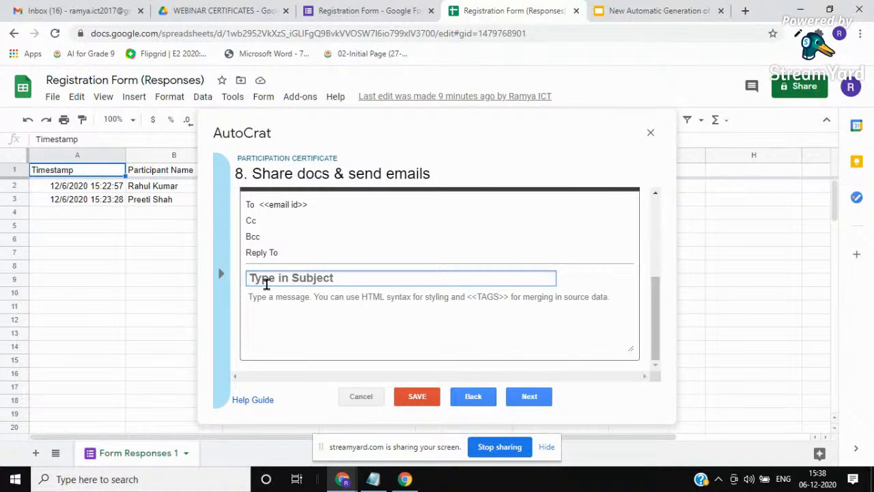
{"action": "type", "text": "Participation Certificate of"}
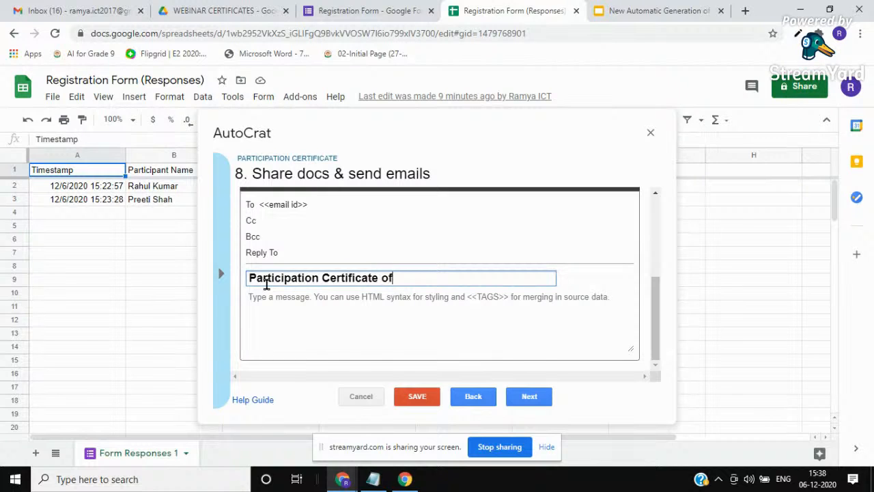
{"action": "left_click", "coordinate": [221, 276]}
{"action": "left_click", "coordinate": [264, 271]}
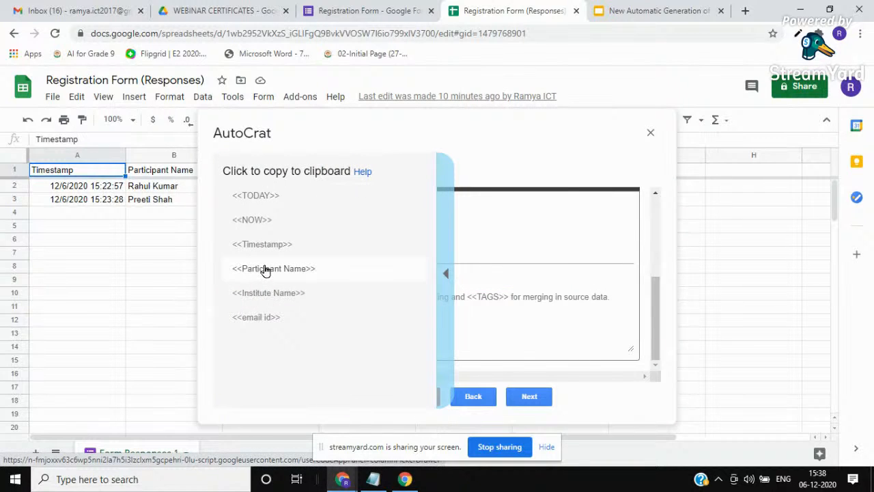
{"action": "left_click", "coordinate": [416, 277]}
{"action": "right_click", "coordinate": [416, 276]}
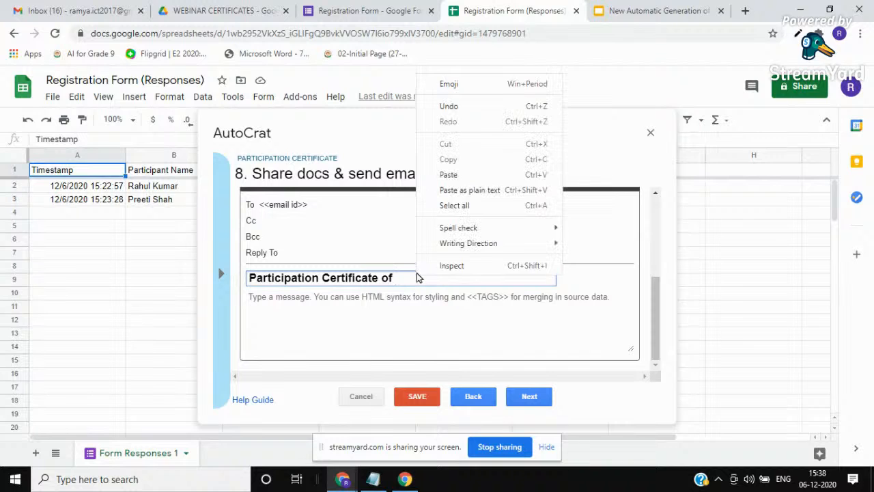
{"action": "left_click", "coordinate": [449, 176]}
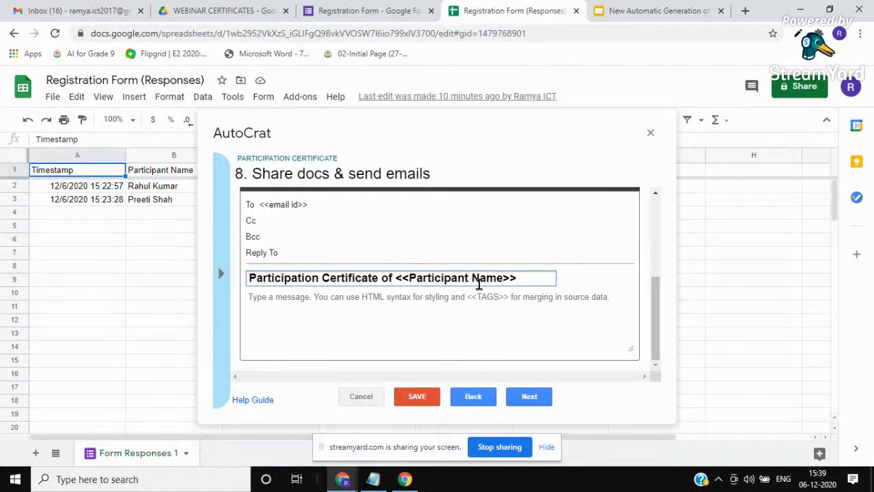
{"action": "left_click", "coordinate": [255, 298]}
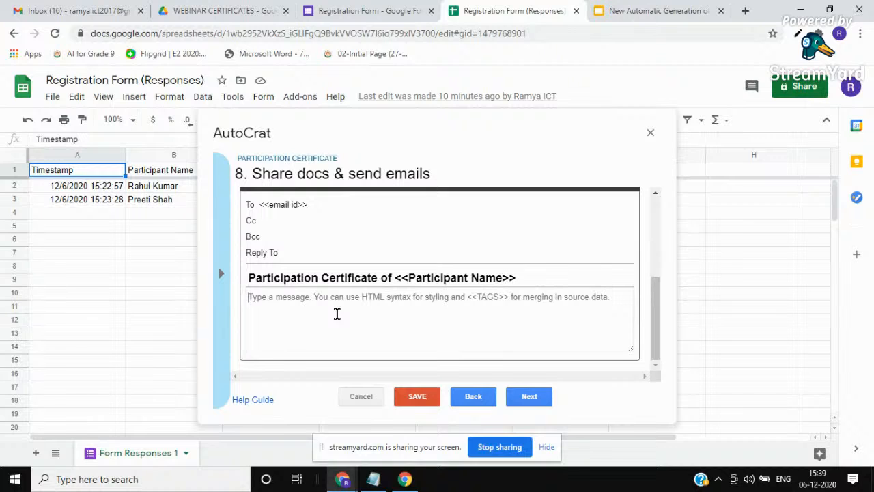
Step: Write the body 'Dear <<Participant Name>>', the thank-you line with 'attached' corrected, and 'Regards, Tech-Know School of Education'
{"action": "type", "text": "Dear"}
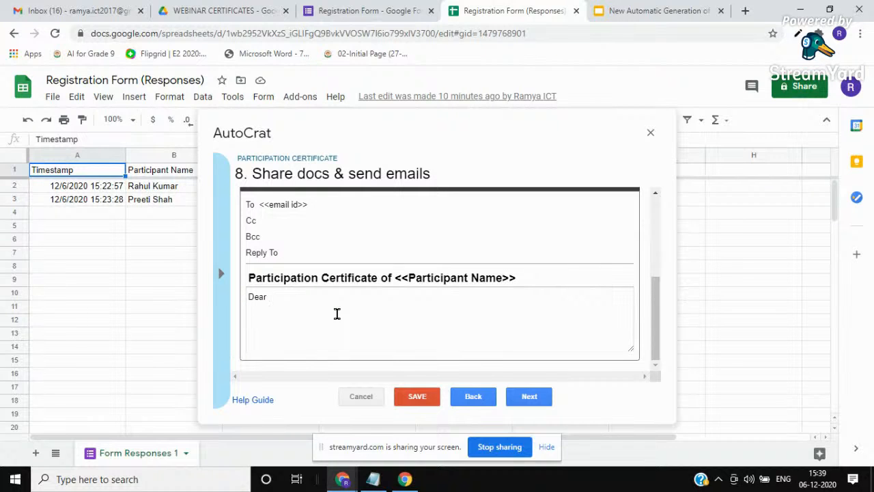
{"action": "type", "text": "<<Participant Name>>"}
{"action": "key", "text": "Return"}
{"action": "type", "text": "Thank you for at"}
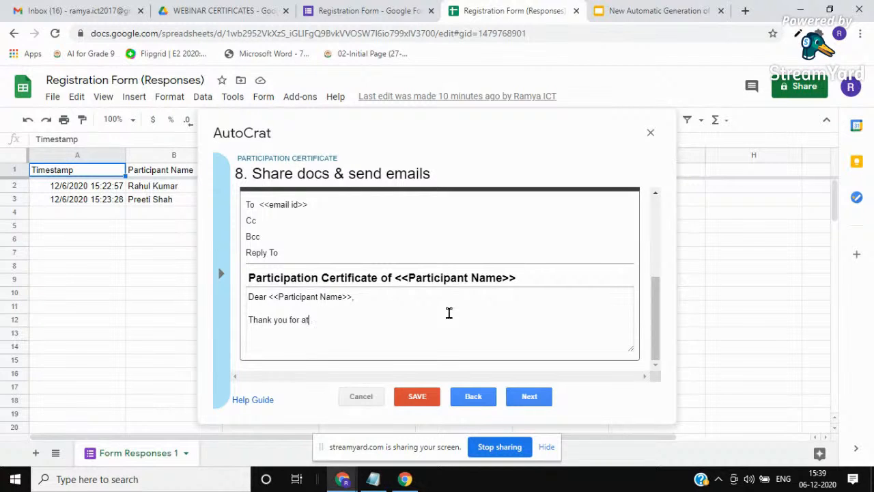
{"action": "type", "text": "tending the session"}
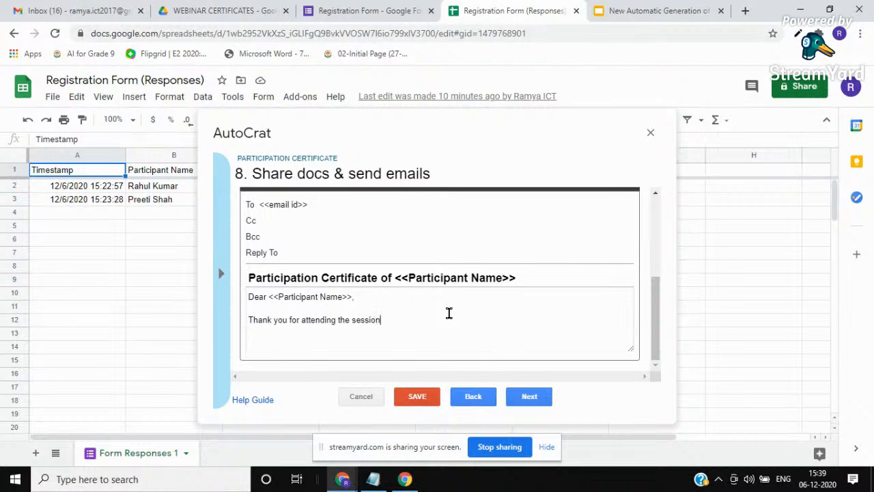
{"action": "type", "text": ". Kindly see the attahed for the certificate."}
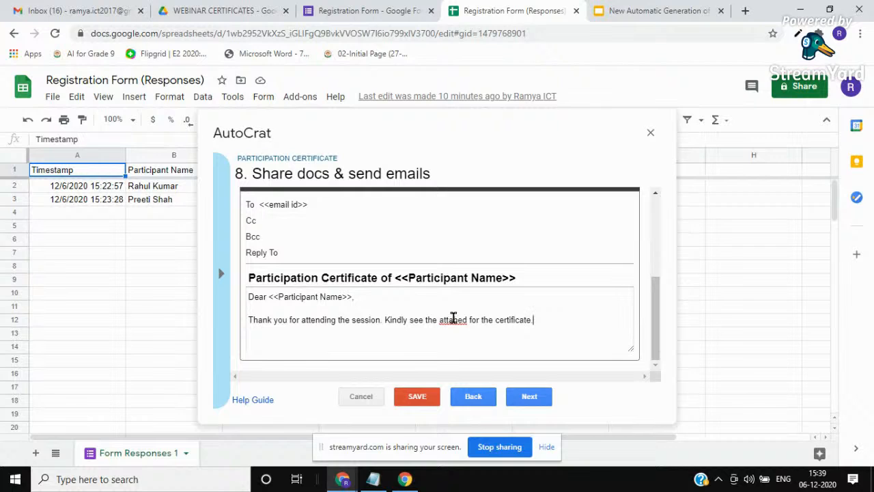
{"action": "left_click", "coordinate": [453, 319]}
{"action": "type", "text": "c"}
{"action": "left_click", "coordinate": [563, 324]}
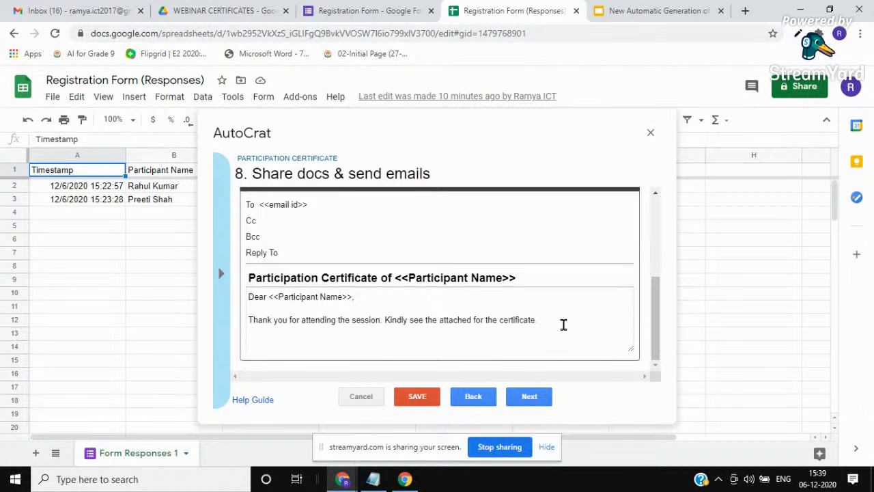
{"action": "type", "text": "Regards"}
{"action": "key", "text": "Return"}
{"action": "type", "text": "Te"}
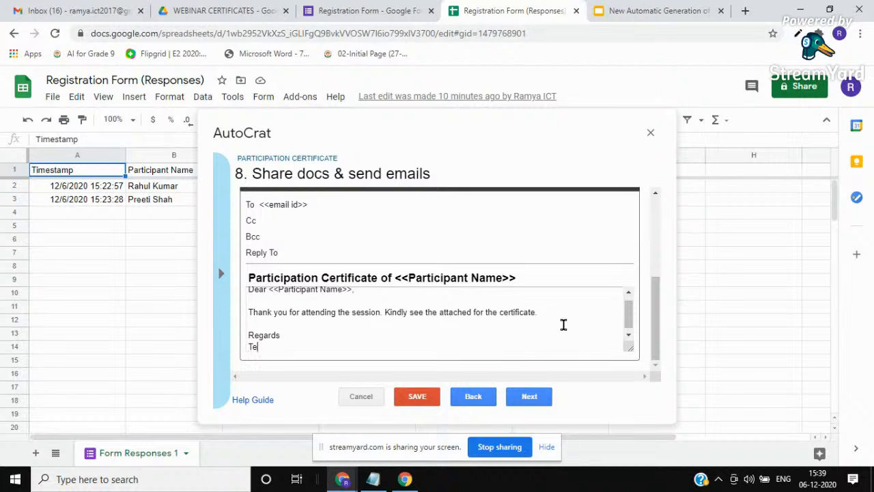
{"action": "type", "text": "ch-Know School of Education"}
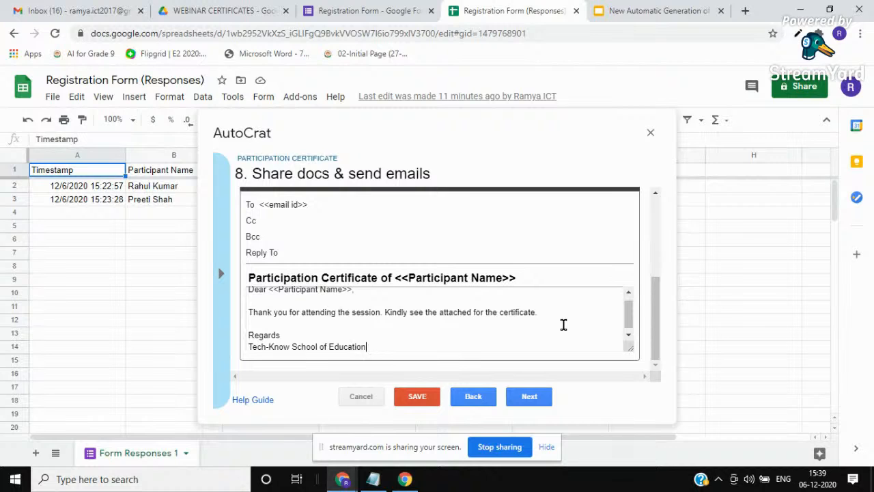
Step: Check the message text from greeting to sign-off, then continue to step 9 job triggers
{"action": "left_click_drag", "start_coordinate": [364, 346], "coordinate": [355, 296]}
{"action": "left_click", "coordinate": [291, 324]}
{"action": "left_click", "coordinate": [268, 296]}
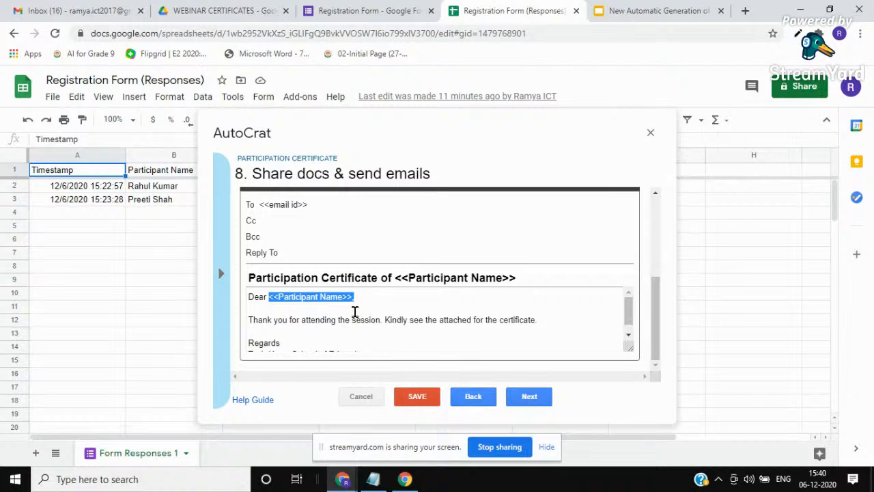
{"action": "left_click", "coordinate": [340, 327]}
{"action": "scroll", "coordinate": [323, 327], "scroll_direction": "down", "scroll_amount": 1}
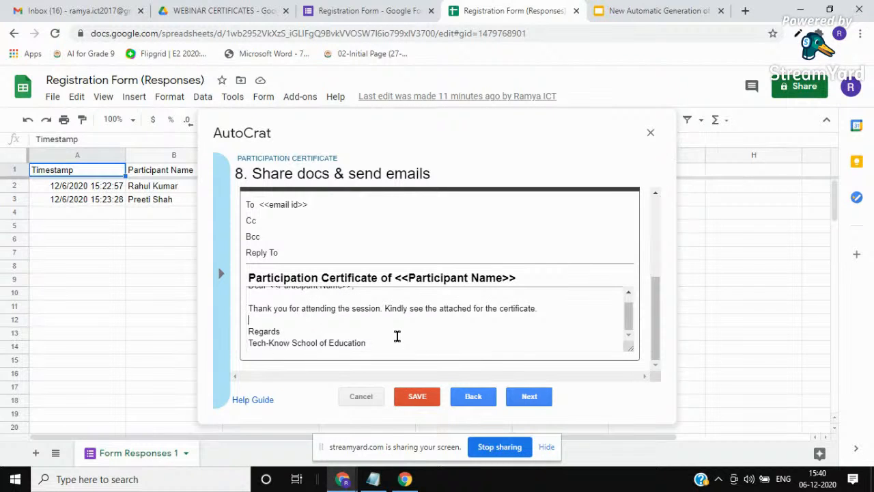
{"action": "scroll", "coordinate": [337, 291], "scroll_direction": "up", "scroll_amount": 1}
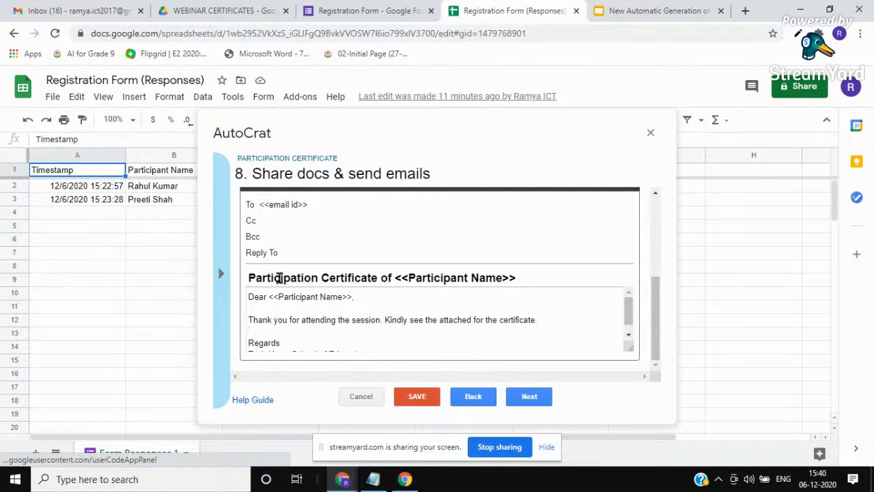
{"action": "left_click", "coordinate": [248, 278]}
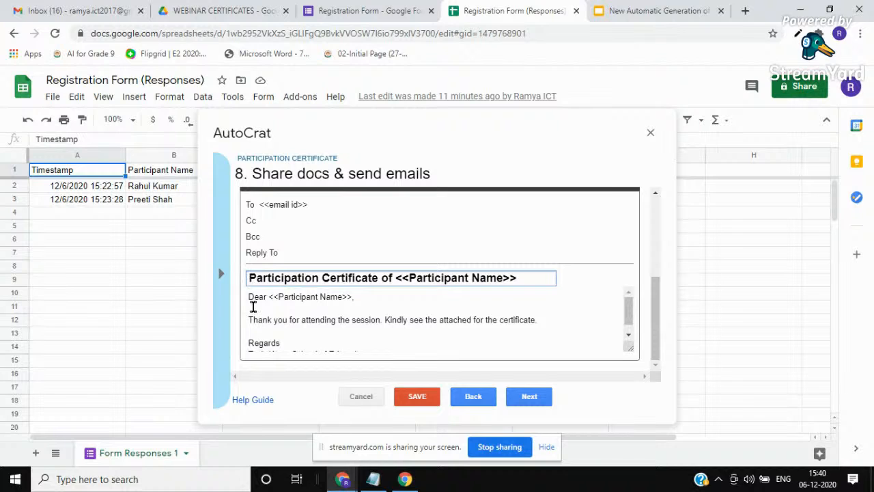
{"action": "left_click_drag", "start_coordinate": [248, 296], "coordinate": [405, 330]}
{"action": "left_click", "coordinate": [410, 332]}
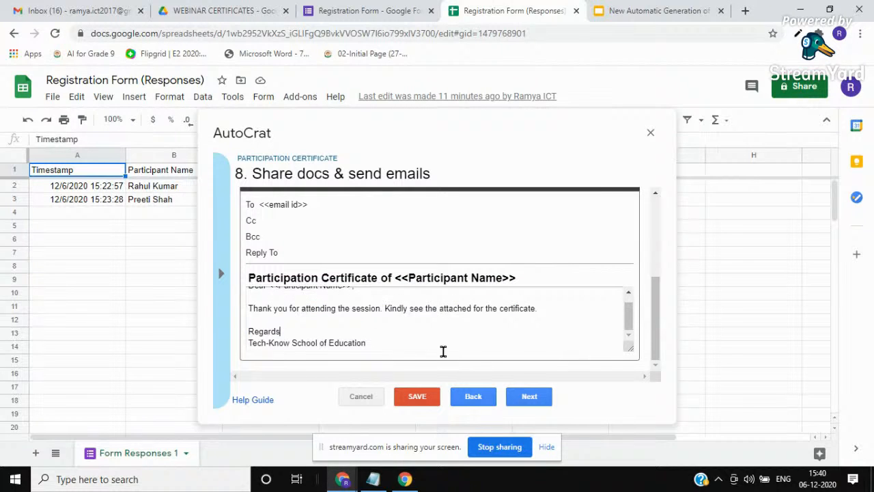
{"action": "left_click", "coordinate": [532, 396]}
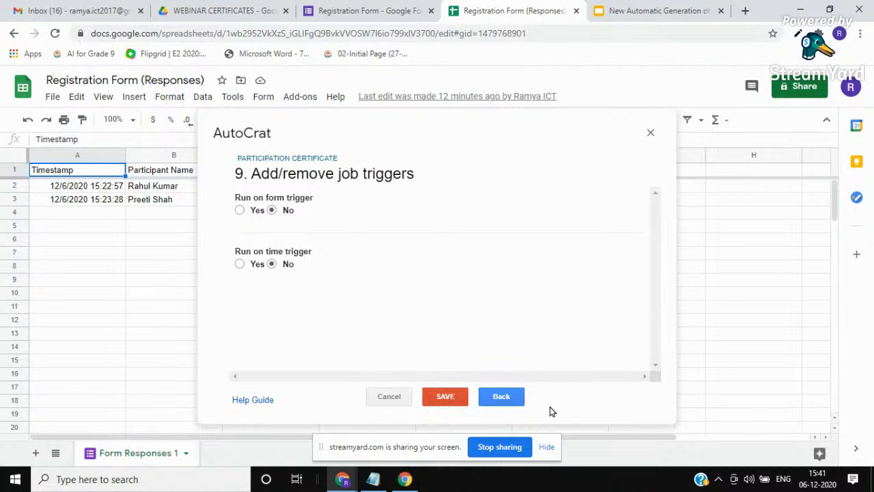
Step: Save the PARTICIPATION CERTIFICATE job with form and time triggers both left at No
{"action": "left_click", "coordinate": [441, 394]}
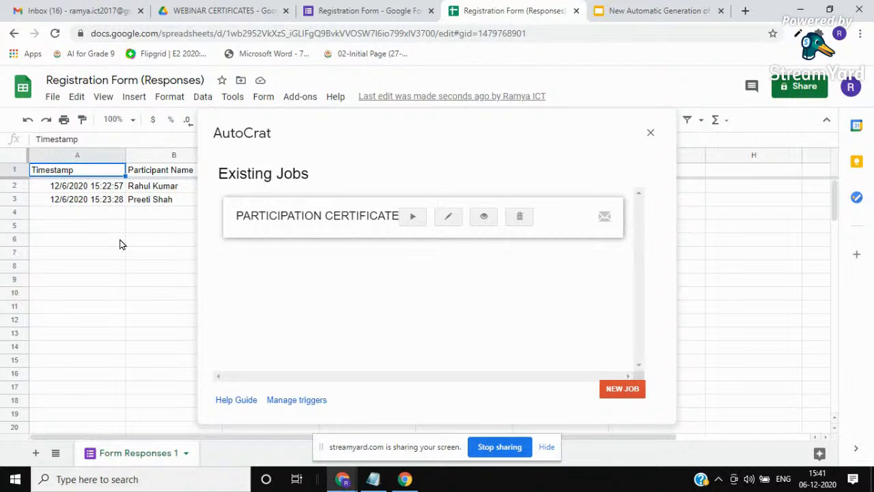
Step: Close AutoCrat, highlight slide step 6 about running the job, then return to the responses sheet
{"action": "left_click", "coordinate": [650, 135]}
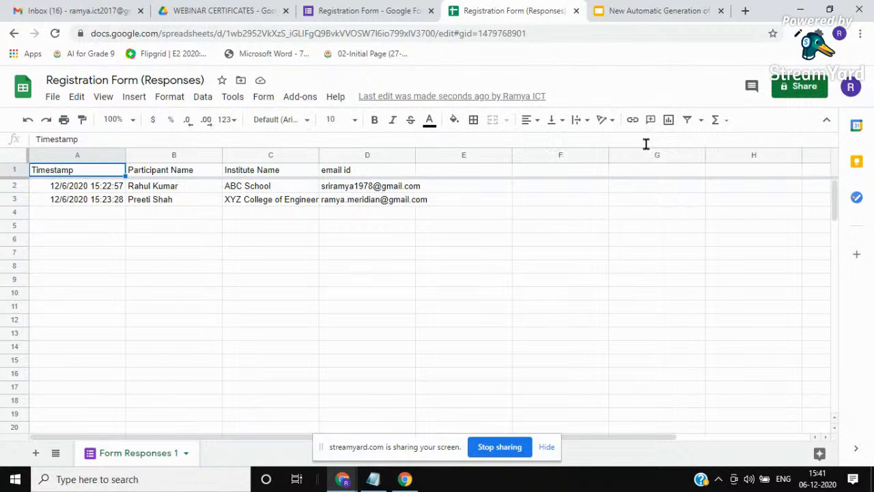
{"action": "left_click", "coordinate": [646, 12]}
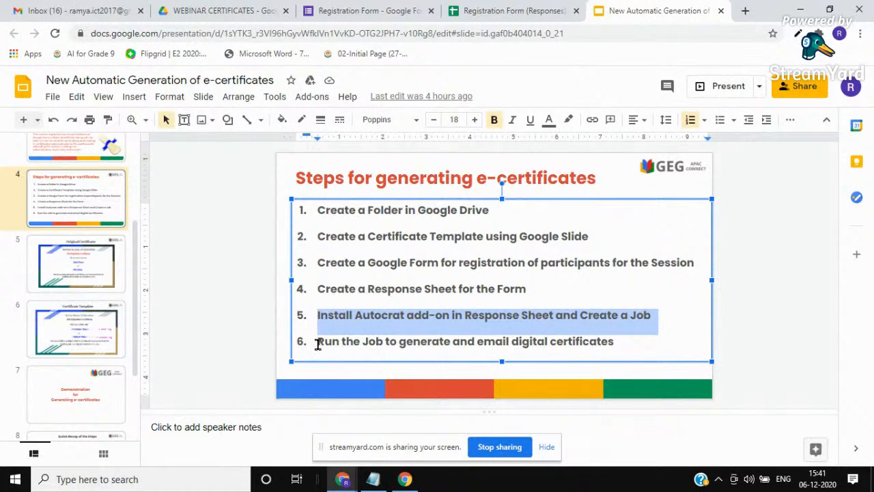
{"action": "left_click_drag", "start_coordinate": [318, 342], "coordinate": [613, 341]}
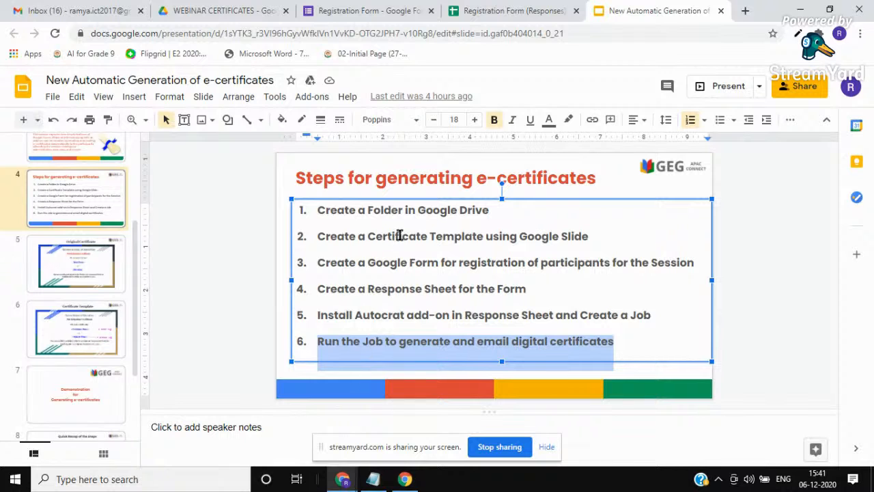
{"action": "left_click", "coordinate": [491, 11]}
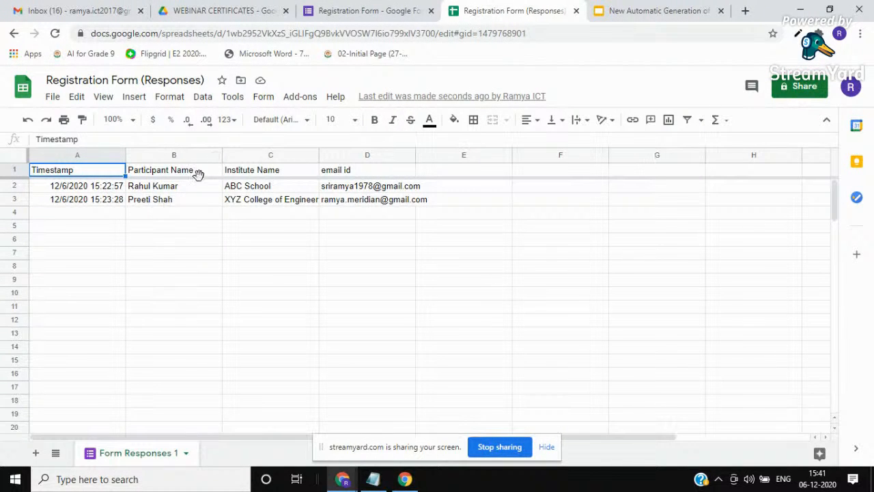
Step: Launch AutoCrat from Add-ons to list the saved PARTICIPATION CERTIFICATE job
{"action": "left_click", "coordinate": [295, 99]}
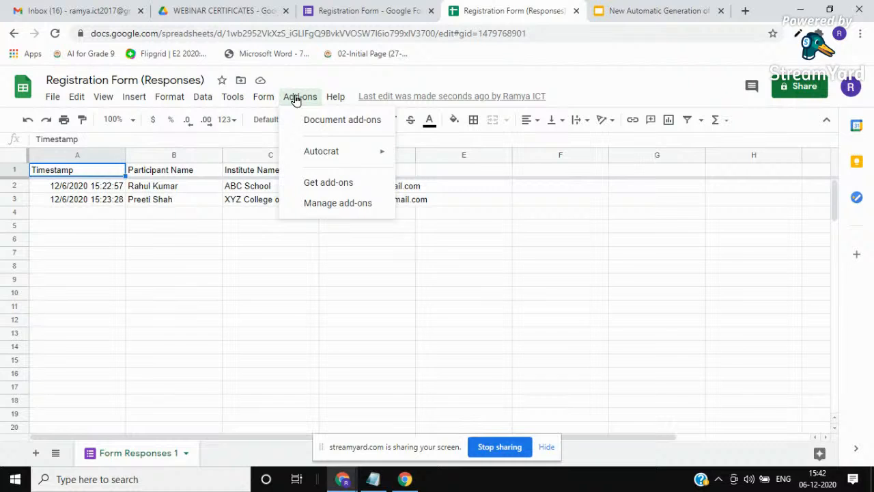
{"action": "mouse_move", "coordinate": [310, 162]}
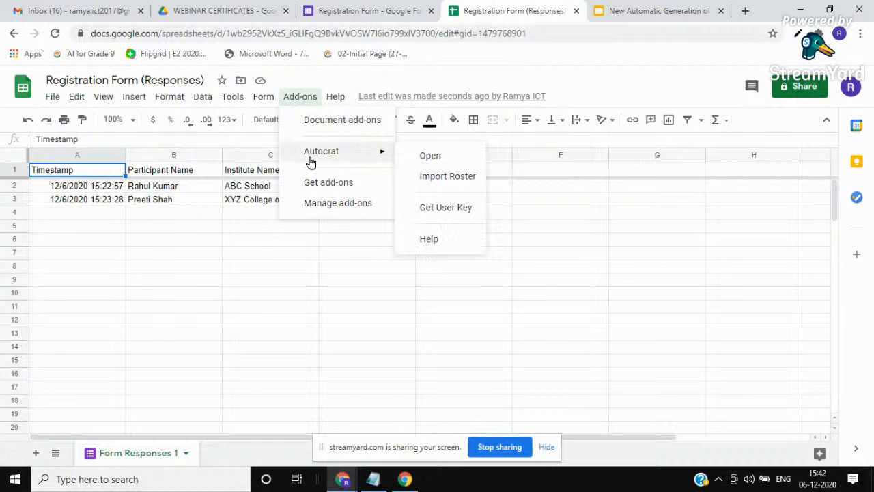
{"action": "left_click", "coordinate": [427, 158]}
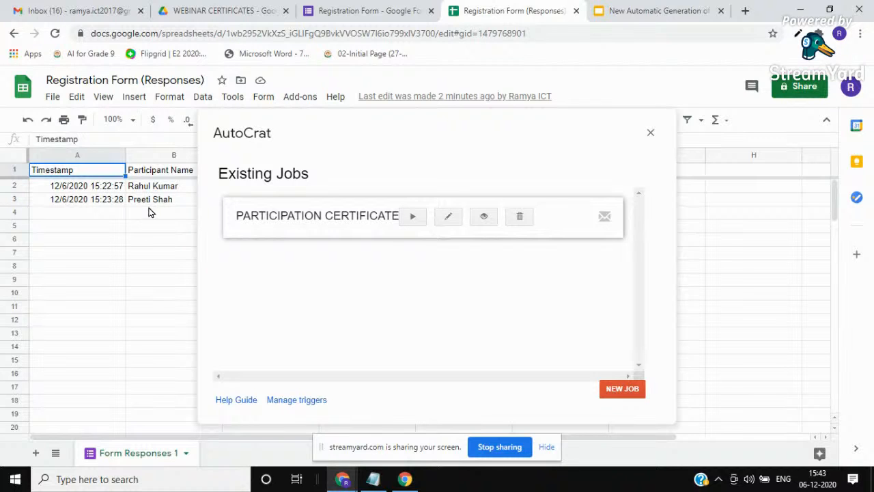
Step: Run the PARTICIPATION CERTIFICATE job and close AutoCrat to look over the participant rows A2:D3
{"action": "left_click", "coordinate": [411, 222]}
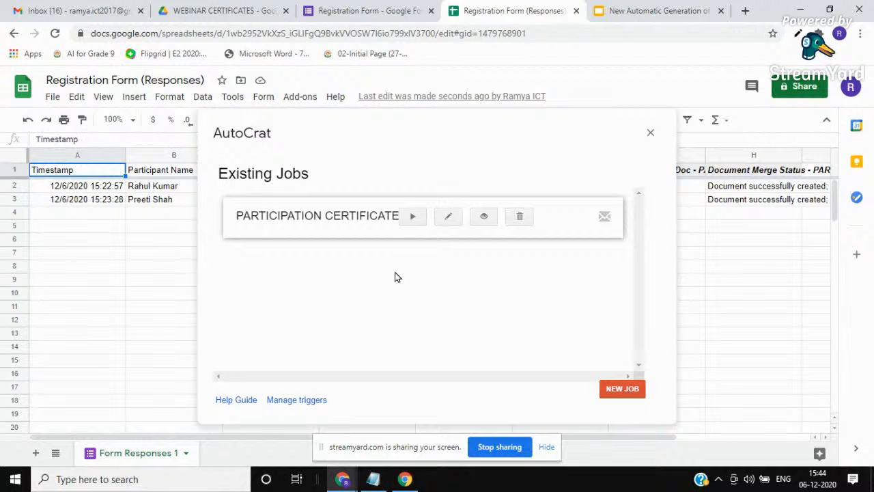
{"action": "left_click", "coordinate": [650, 133]}
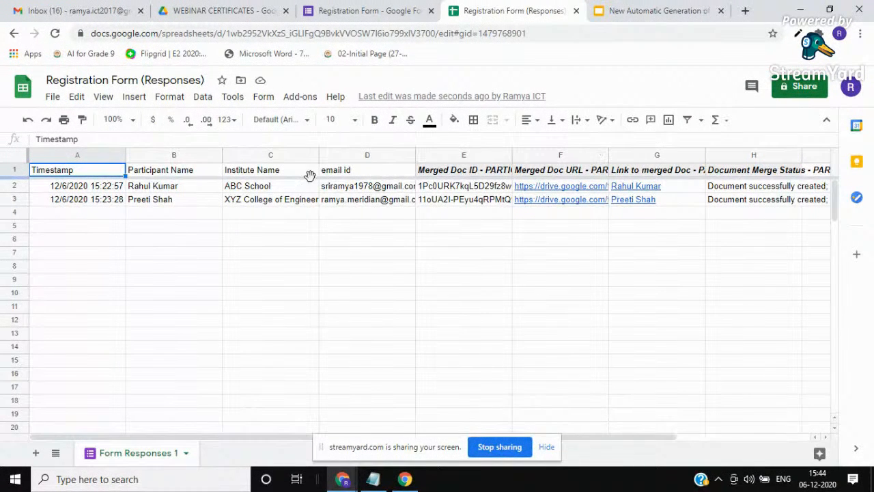
{"action": "left_click", "coordinate": [118, 188]}
{"action": "left_click_drag", "start_coordinate": [132, 189], "coordinate": [366, 208]}
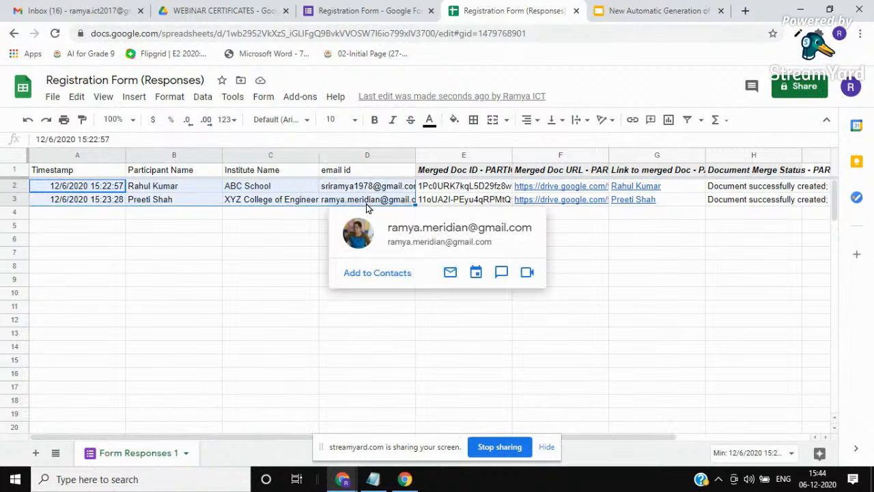
{"action": "left_click", "coordinate": [632, 254]}
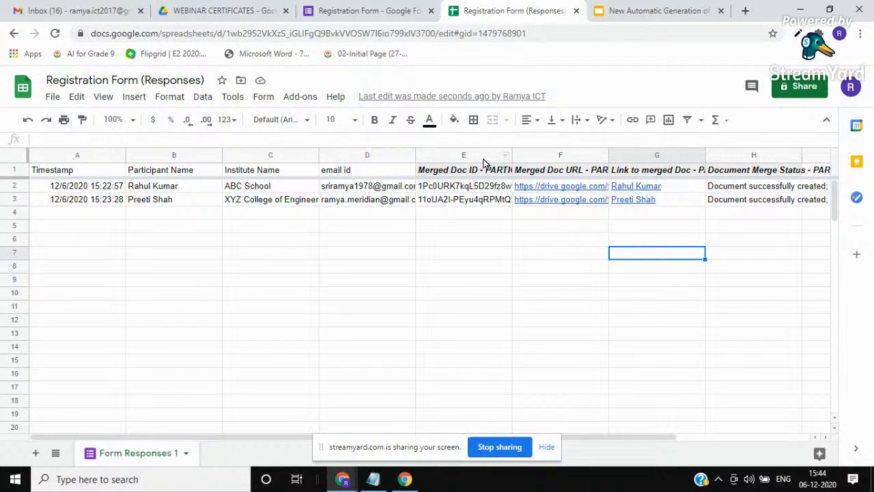
Step: Read the 'Document successfully created' merge status in H2 and H3, then view the WEBINAR CERTIFICATES folder
{"action": "left_click", "coordinate": [726, 188]}
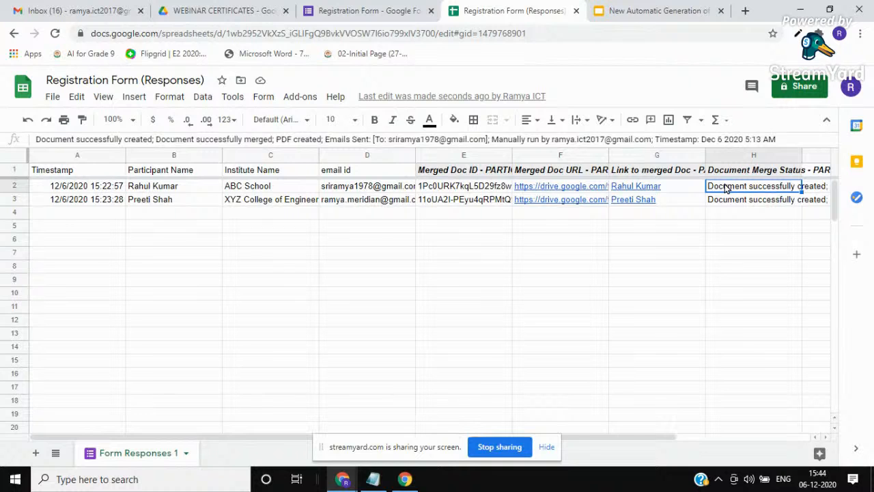
{"action": "double_click", "coordinate": [726, 187]}
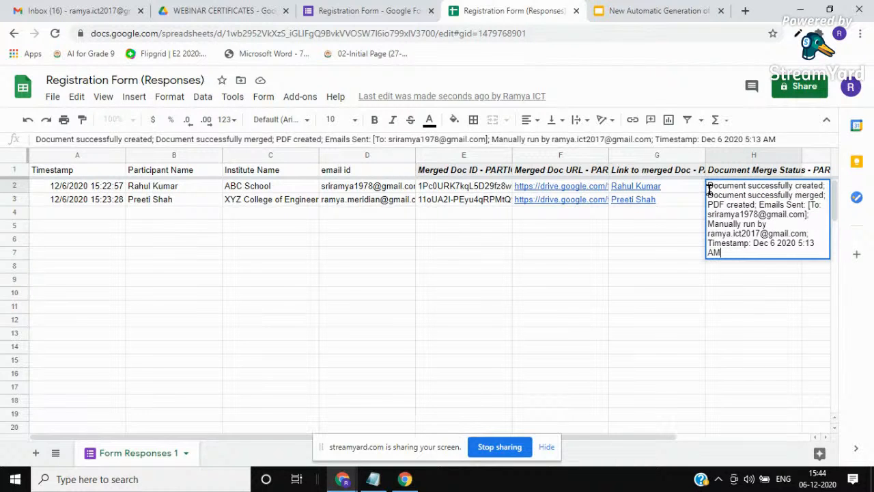
{"action": "left_click_drag", "start_coordinate": [709, 185], "coordinate": [812, 198]}
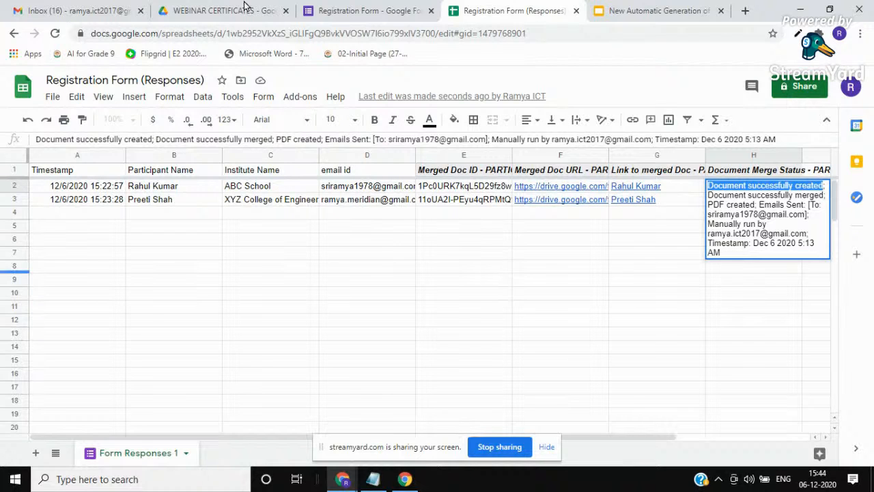
{"action": "left_click", "coordinate": [693, 254]}
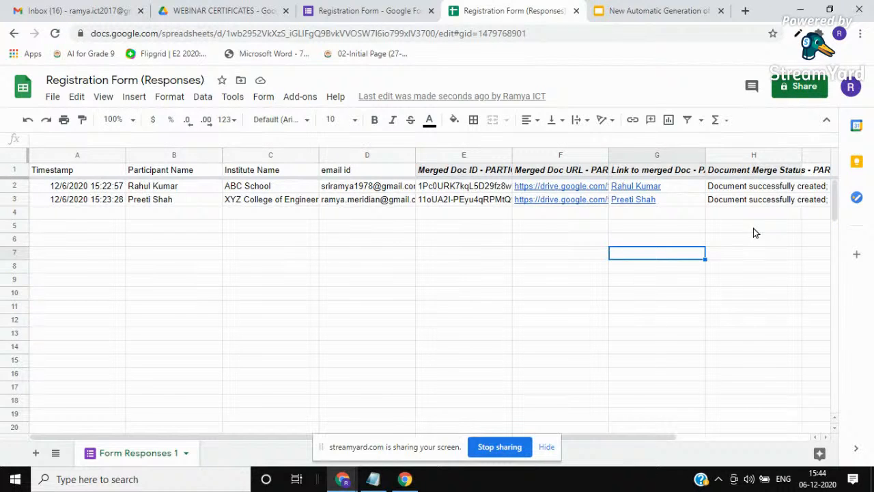
{"action": "left_click", "coordinate": [734, 199]}
{"action": "double_click", "coordinate": [733, 198]}
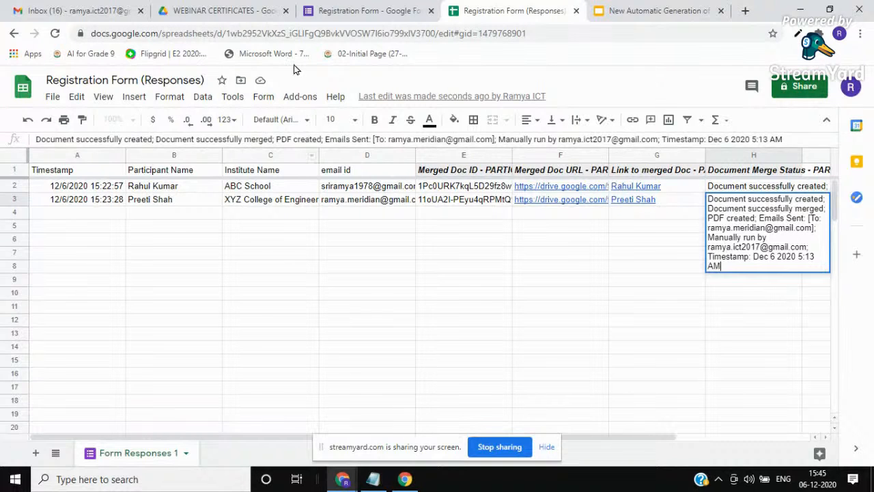
{"action": "left_click", "coordinate": [236, 12]}
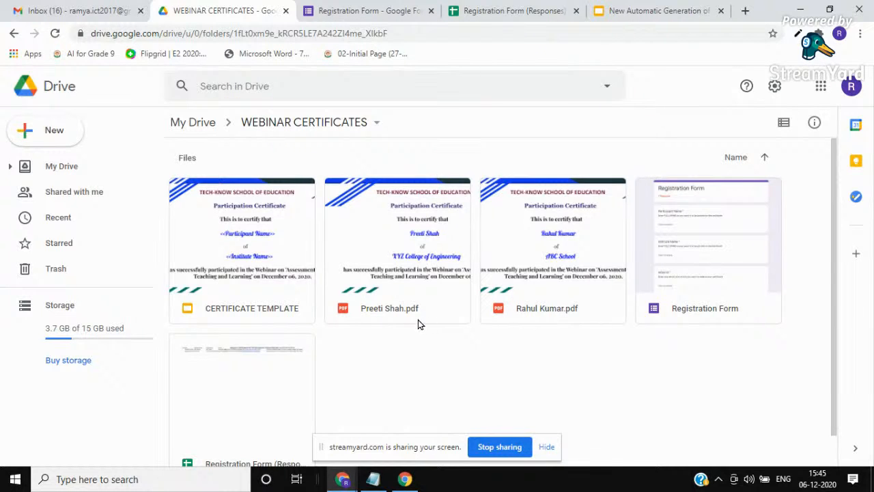
Step: Preview one participant's certificate PDF, then advance to the other participant's certificate
{"action": "double_click", "coordinate": [401, 220]}
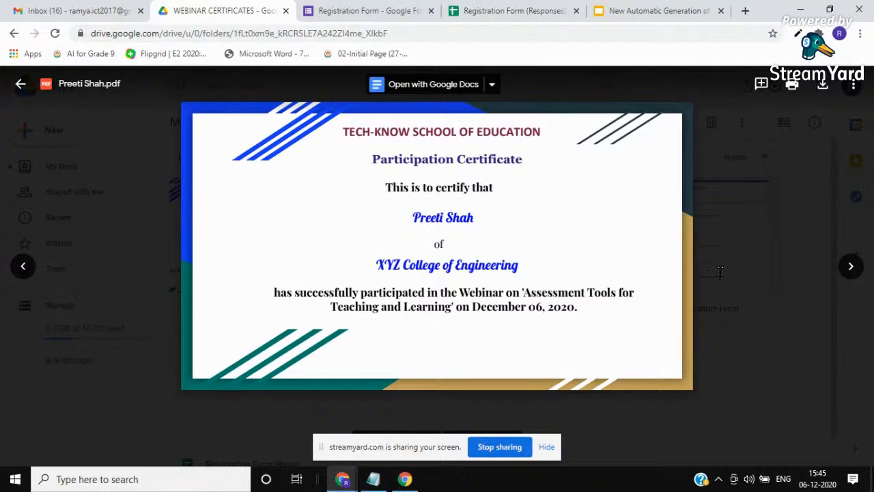
{"action": "left_click", "coordinate": [851, 267]}
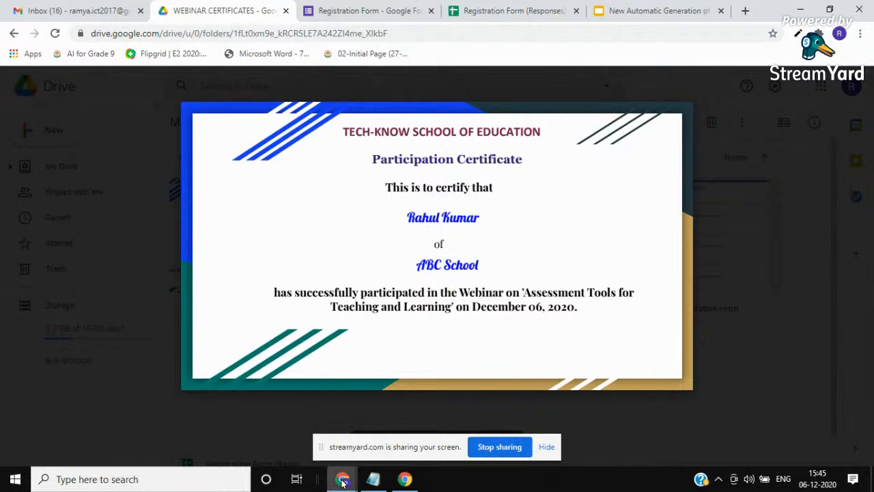
{"action": "mouse_move", "coordinate": [343, 482]}
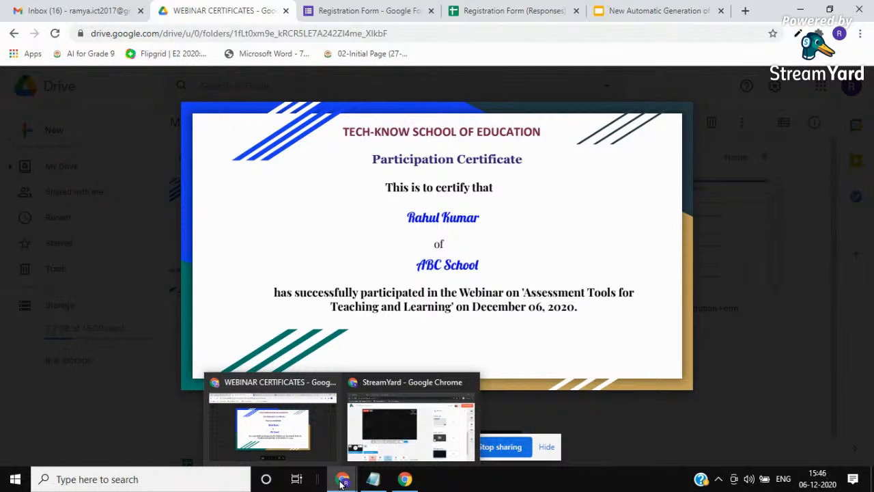
Step: In the participant's Gmail inbox, open the Participation Certificate e-mail and view its PDF, then return to Drive
{"action": "left_click", "coordinate": [384, 454]}
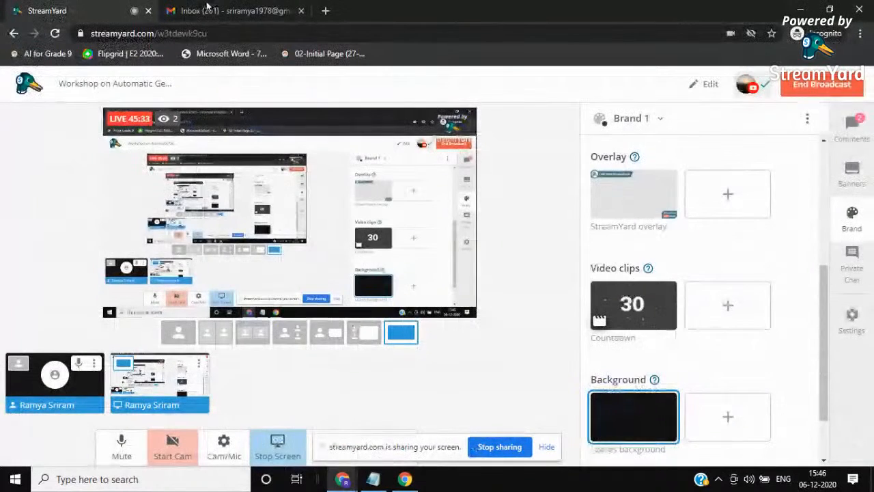
{"action": "left_click", "coordinate": [207, 7]}
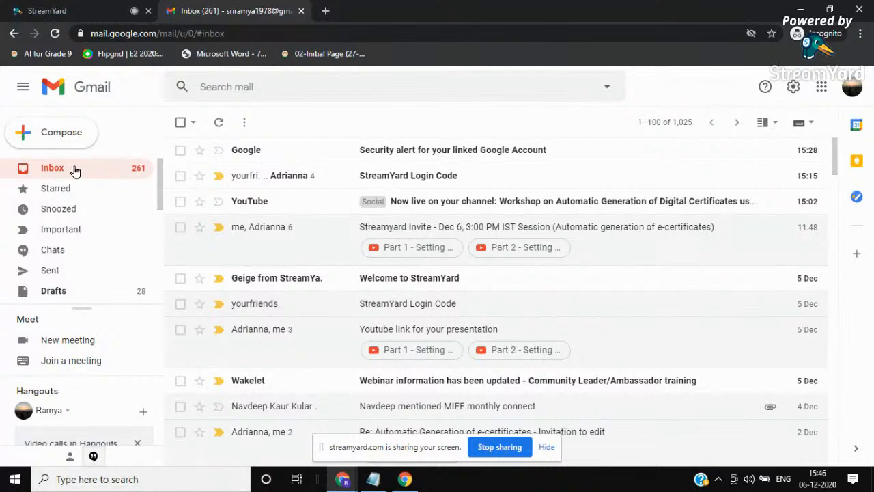
{"action": "left_click", "coordinate": [75, 170]}
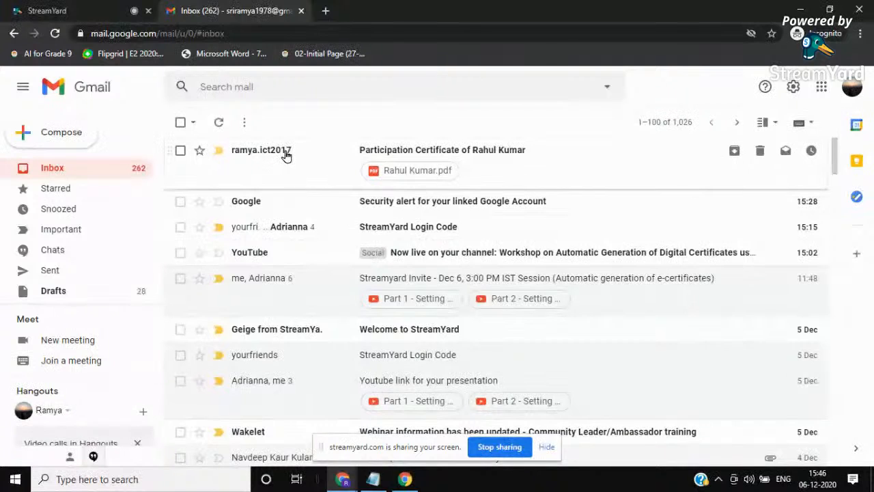
{"action": "mouse_move", "coordinate": [285, 154]}
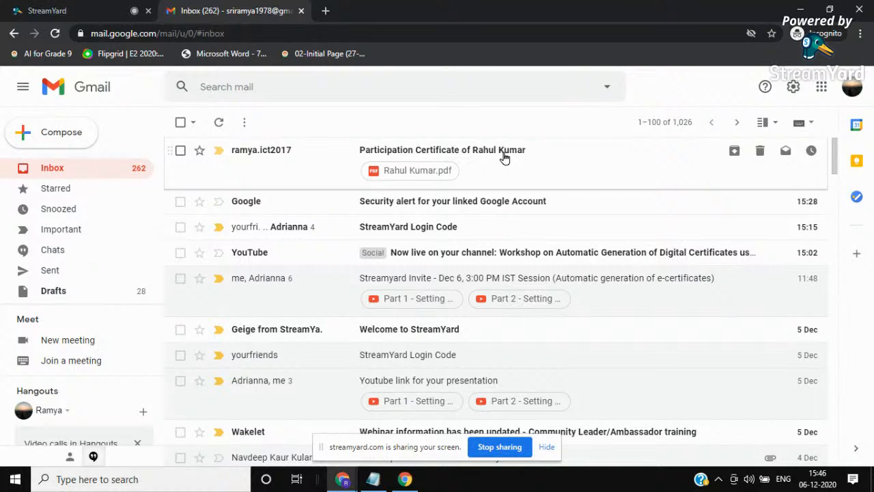
{"action": "left_click", "coordinate": [408, 150]}
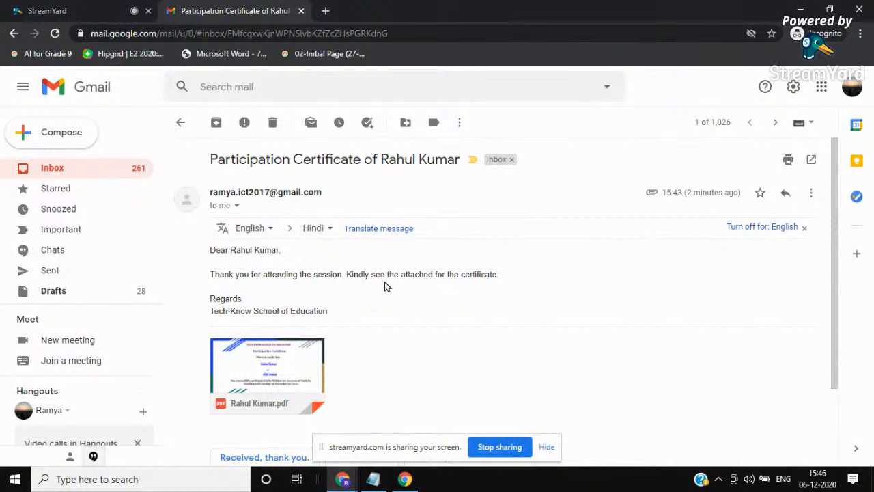
{"action": "mouse_move", "coordinate": [284, 362]}
{"action": "left_click", "coordinate": [294, 361]}
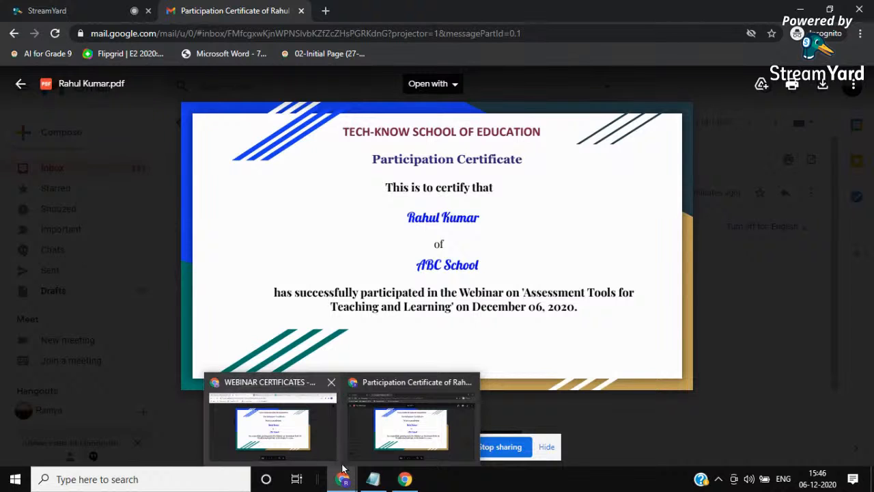
{"action": "left_click", "coordinate": [285, 427]}
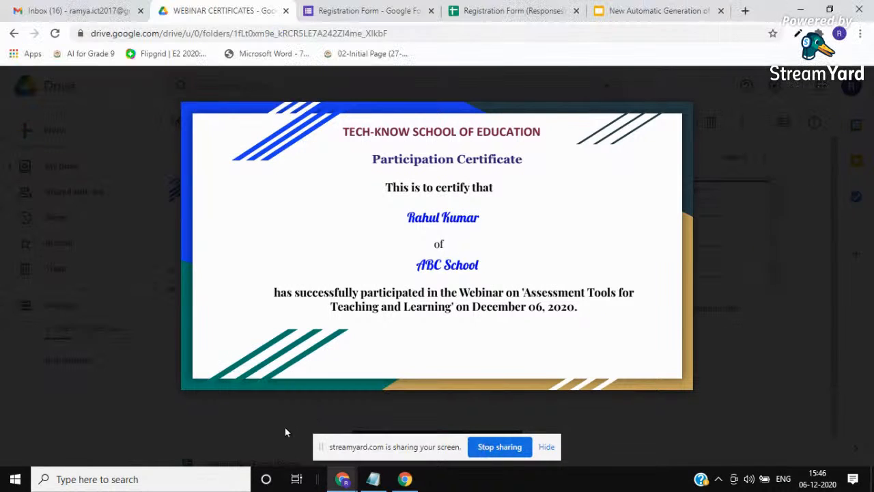
Step: Switch to the e-certificates deck and highlight step 5 on the generation-steps slide
{"action": "left_click", "coordinate": [650, 13]}
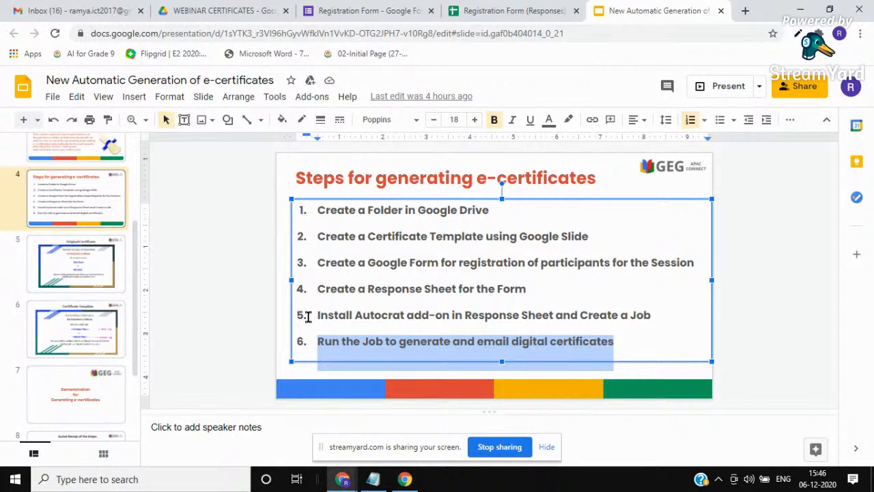
{"action": "left_click_drag", "start_coordinate": [312, 316], "coordinate": [663, 316]}
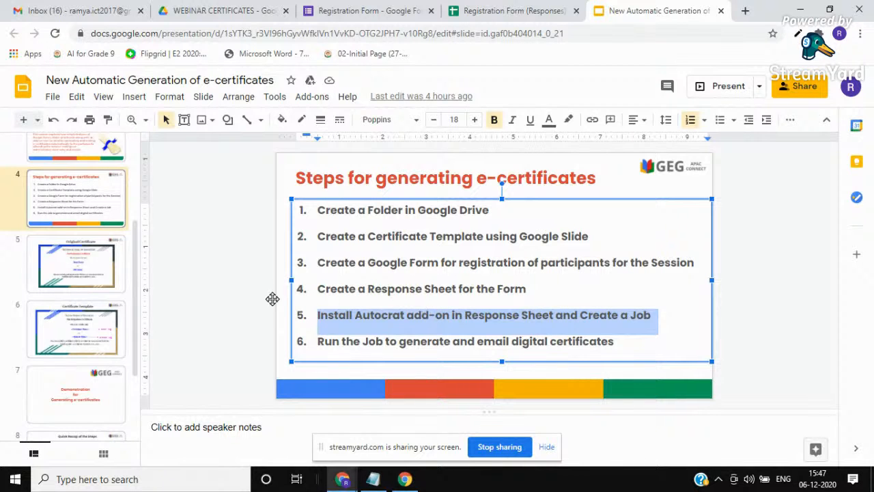
Step: Start the slideshow and advance two slides to 'Demonstration for Generating e-certificates'
{"action": "left_click", "coordinate": [713, 87]}
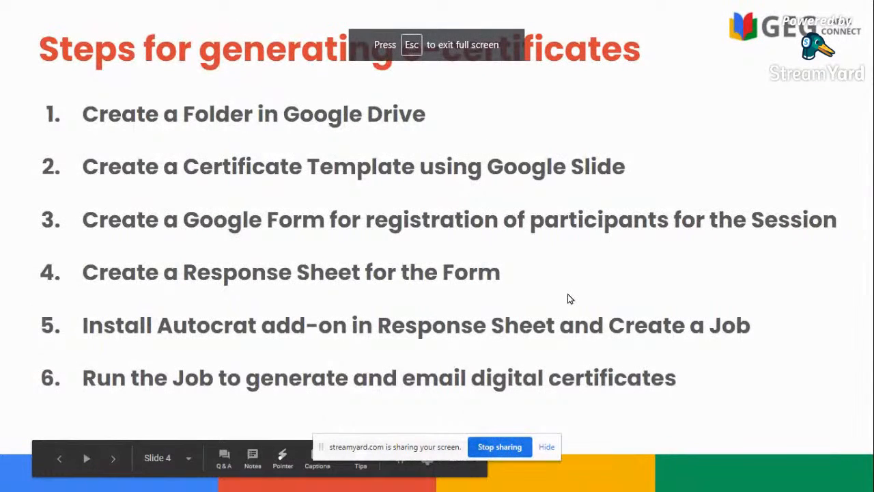
{"action": "key", "text": "Right"}
{"action": "key", "text": "Right"}
{"action": "key", "text": "Right"}
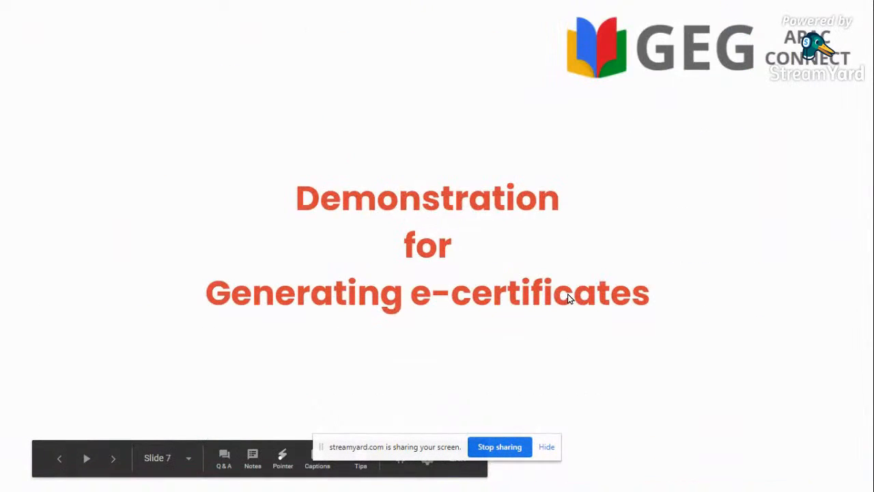
{"action": "key", "text": "Right"}
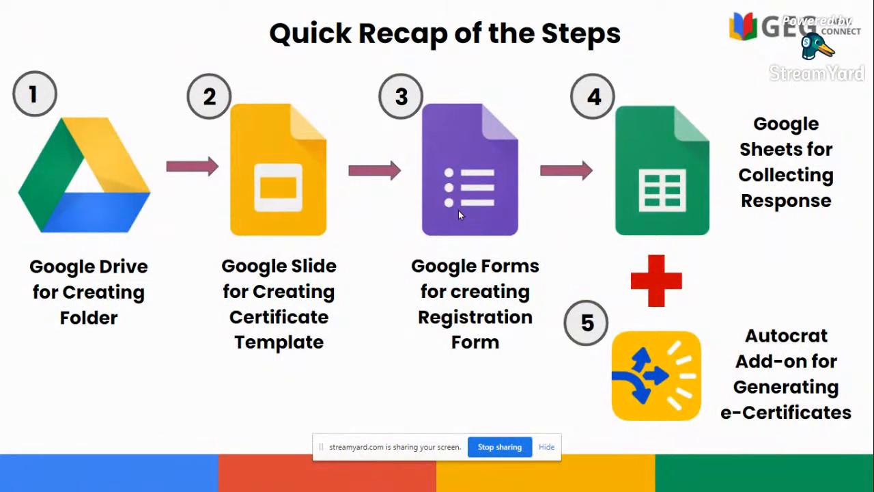